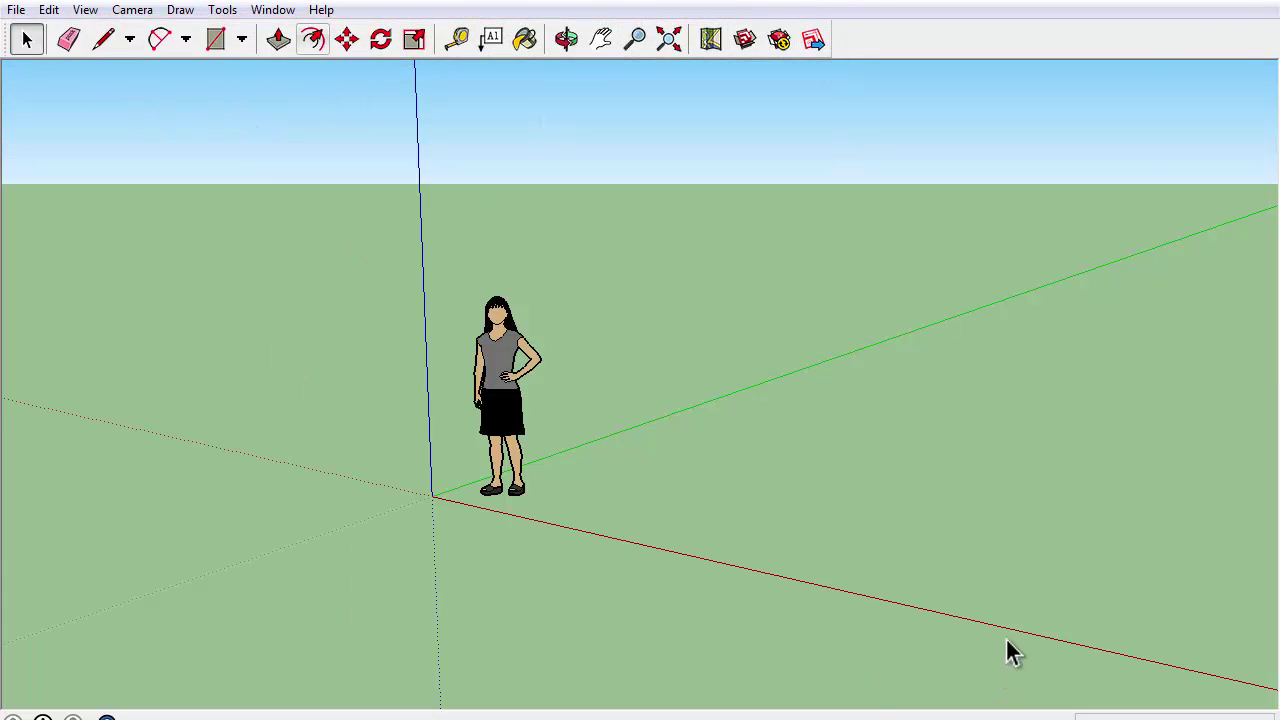
middle_click_drag(733, 392, 575, 239)
right_click(575, 239)
left_click(592, 252)
right_click(618, 285)
left_click(627, 328)
right_click(624, 340)
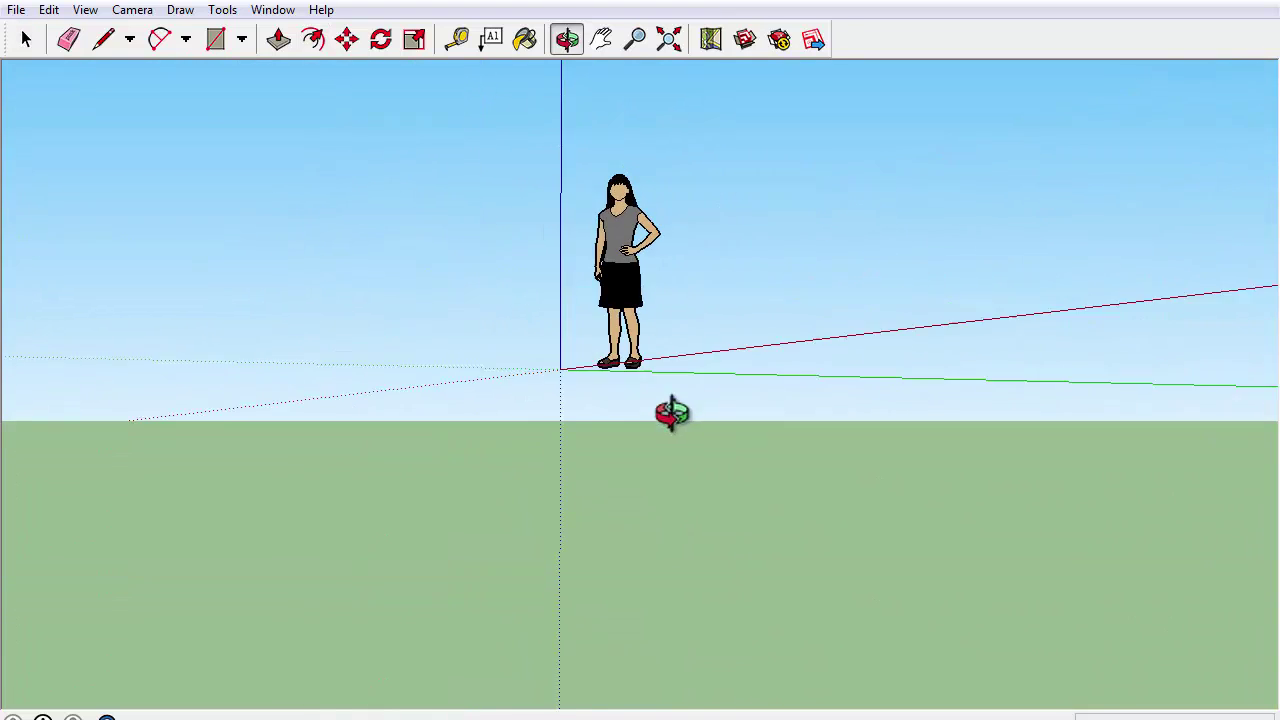
left_click_drag(672, 413, 615, 406)
right_click(565, 381)
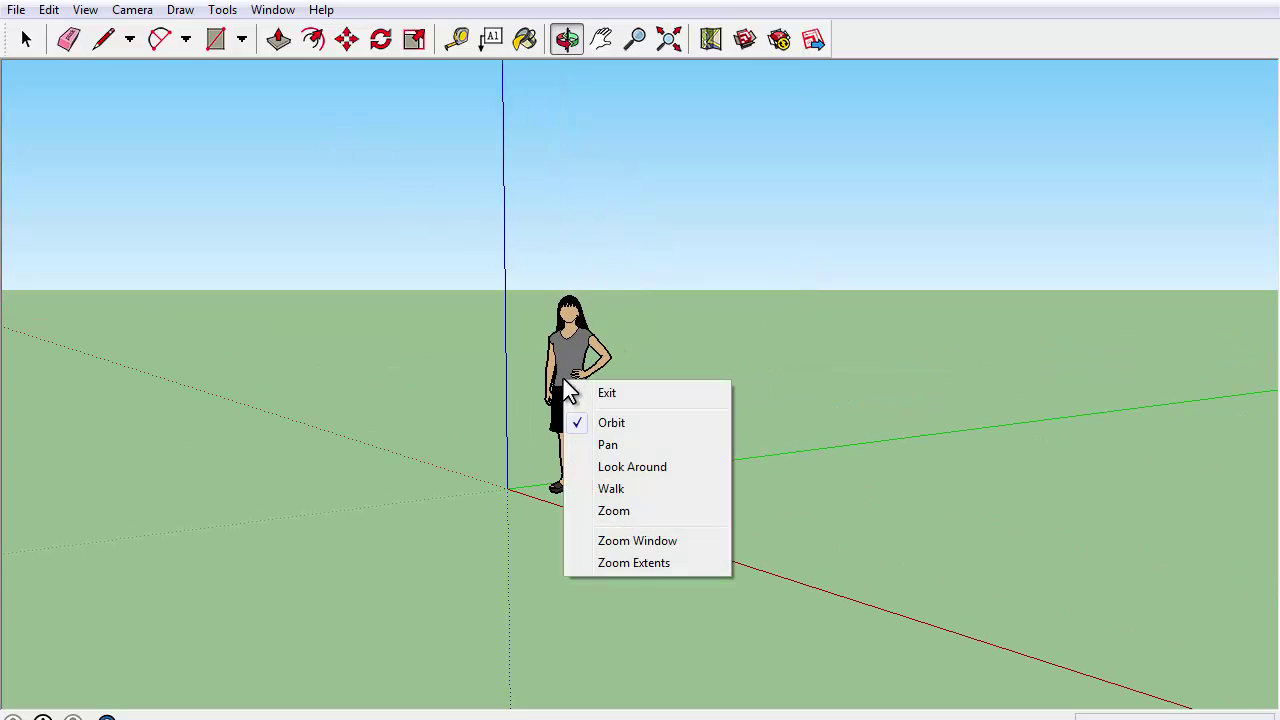
left_click(670, 319)
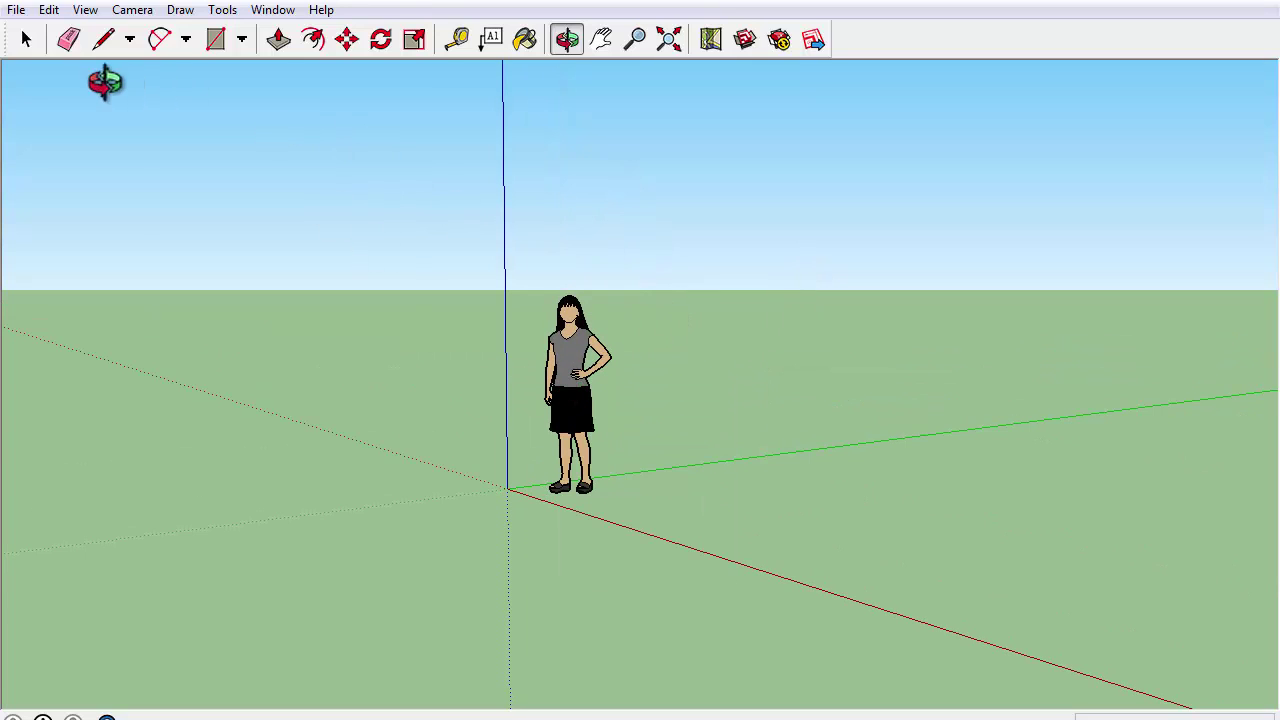
Move the standing figure away from the origin to the negative side of the red axis.
left_click(347, 39)
middle_click_drag(366, 300, 578, 390)
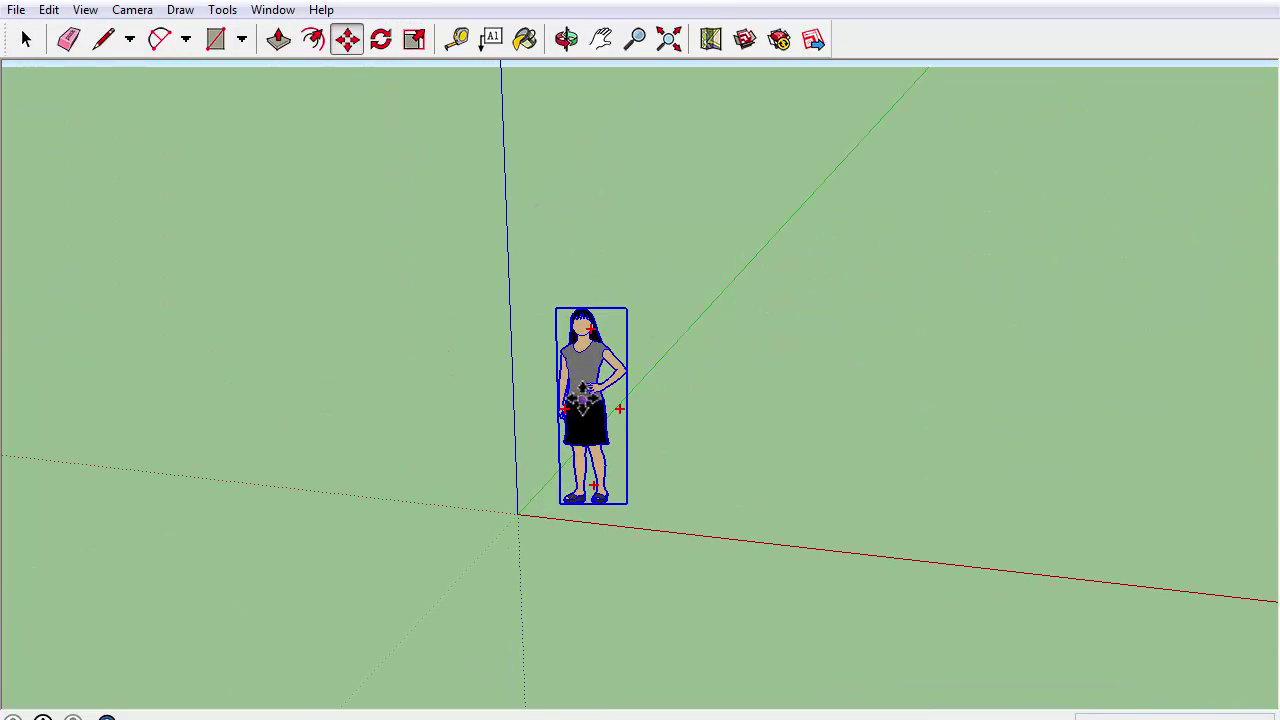
left_click(583, 400)
left_click(358, 380)
middle_click_drag(606, 423, 486, 391)
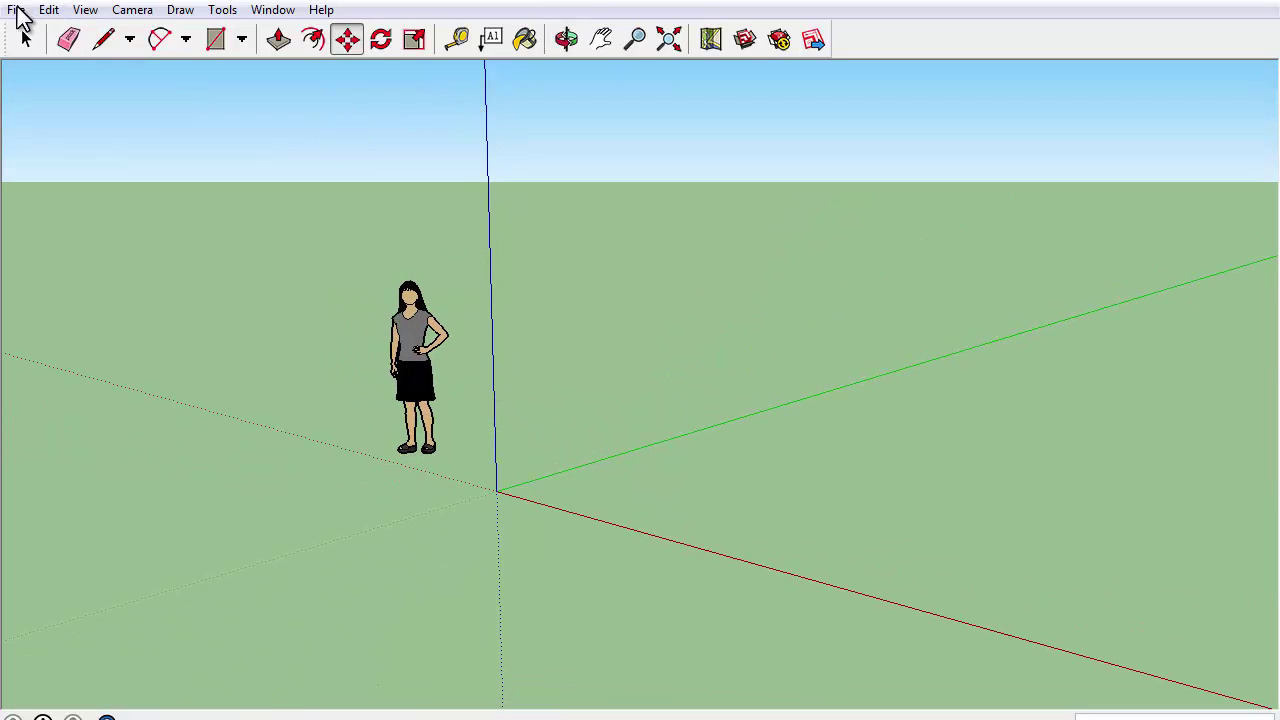
Open the toolbar settings and browse the list of available toolbars.
left_click(85, 12)
left_click(100, 34)
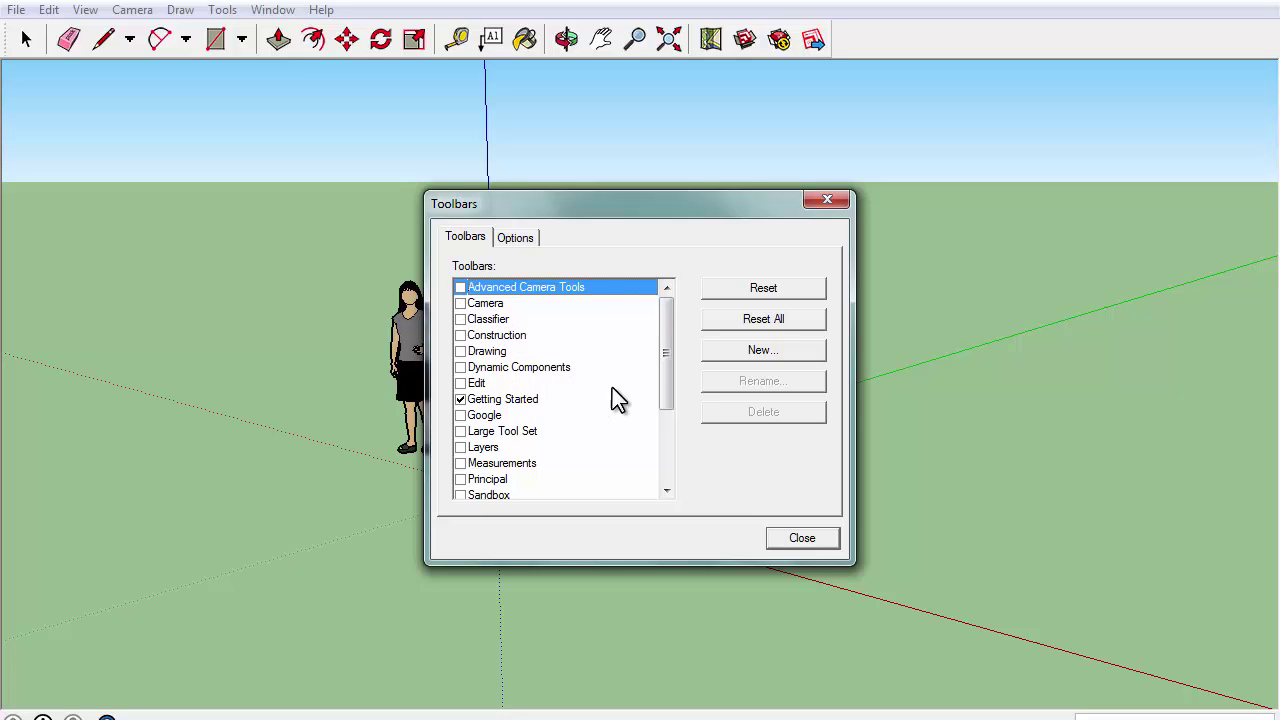
left_click_drag(669, 372, 672, 384)
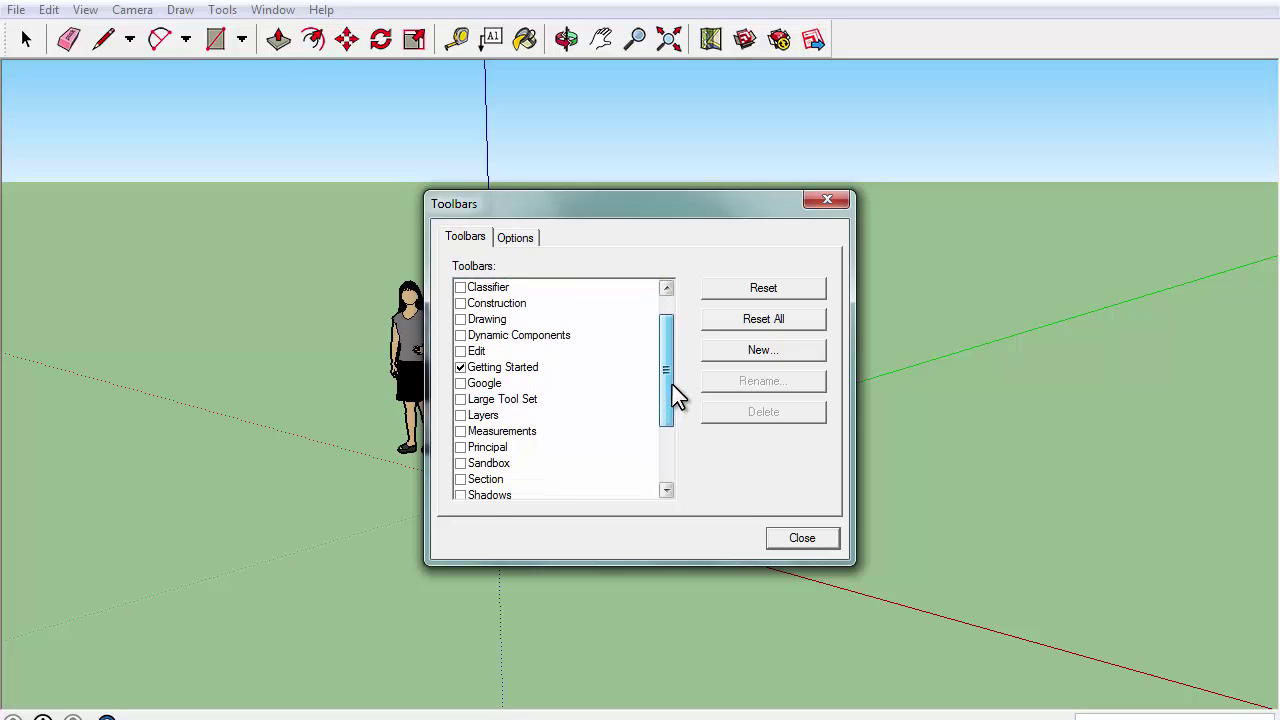
Hide the Getting Started toolbar and show it again, twice in a row.
left_click(461, 367)
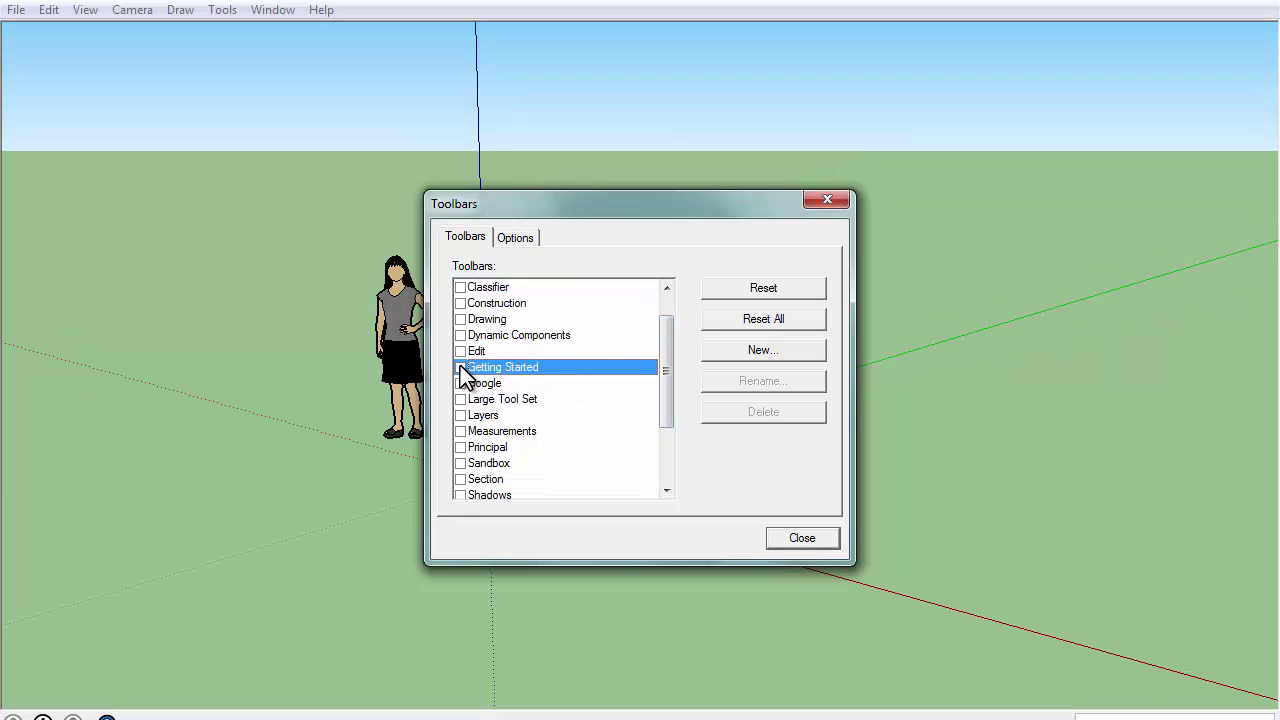
left_click(460, 367)
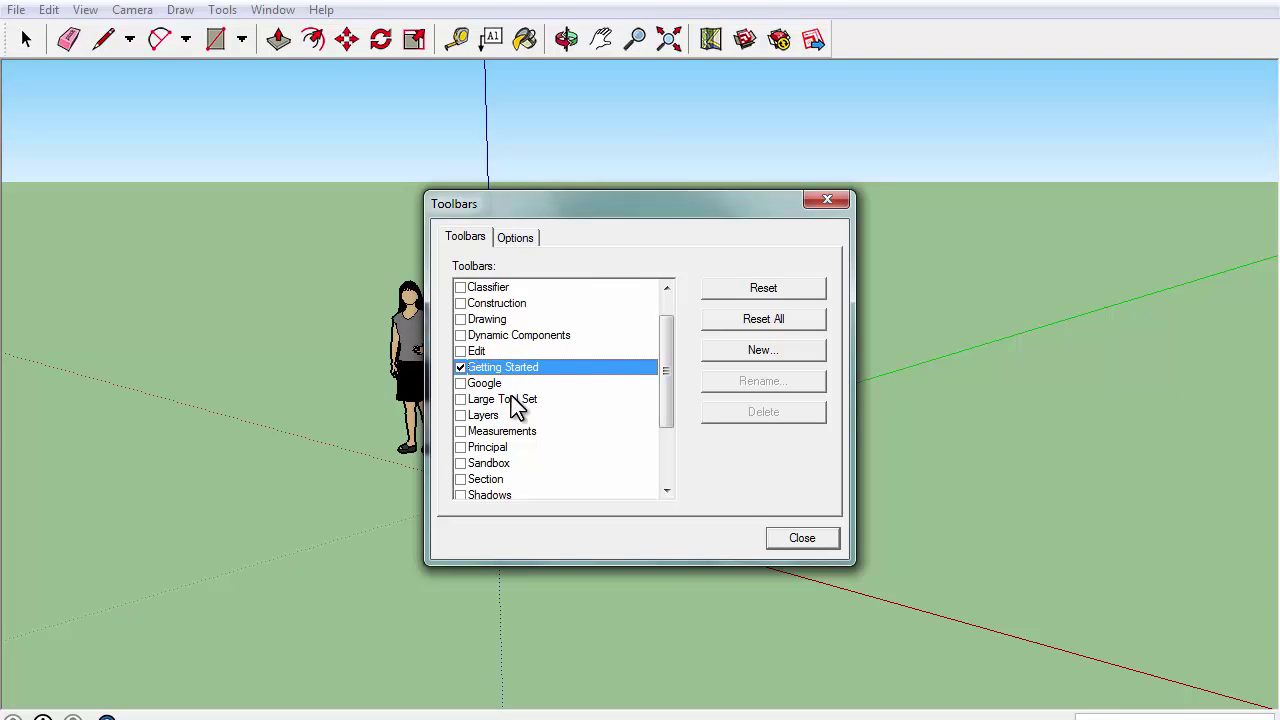
left_click(461, 367)
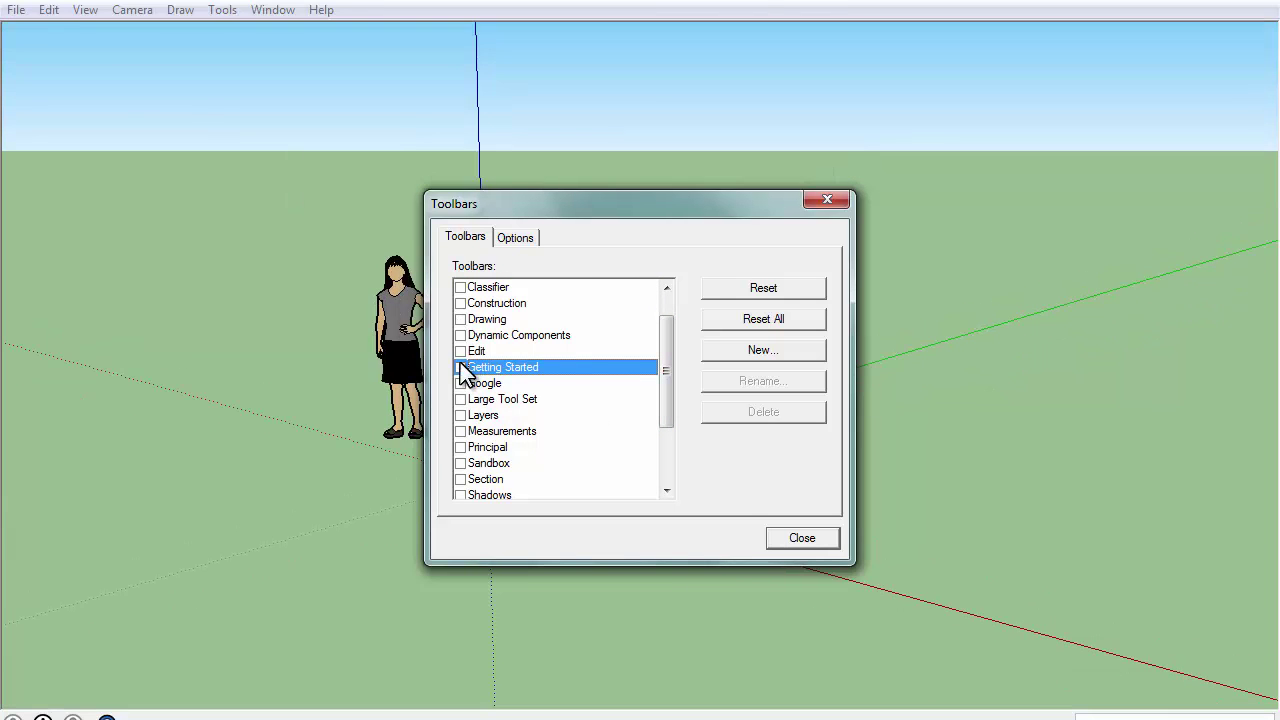
left_click(461, 368)
Enable the Large Tool Set and Views toolbars and close the toolbar settings.
left_click_drag(668, 394, 670, 448)
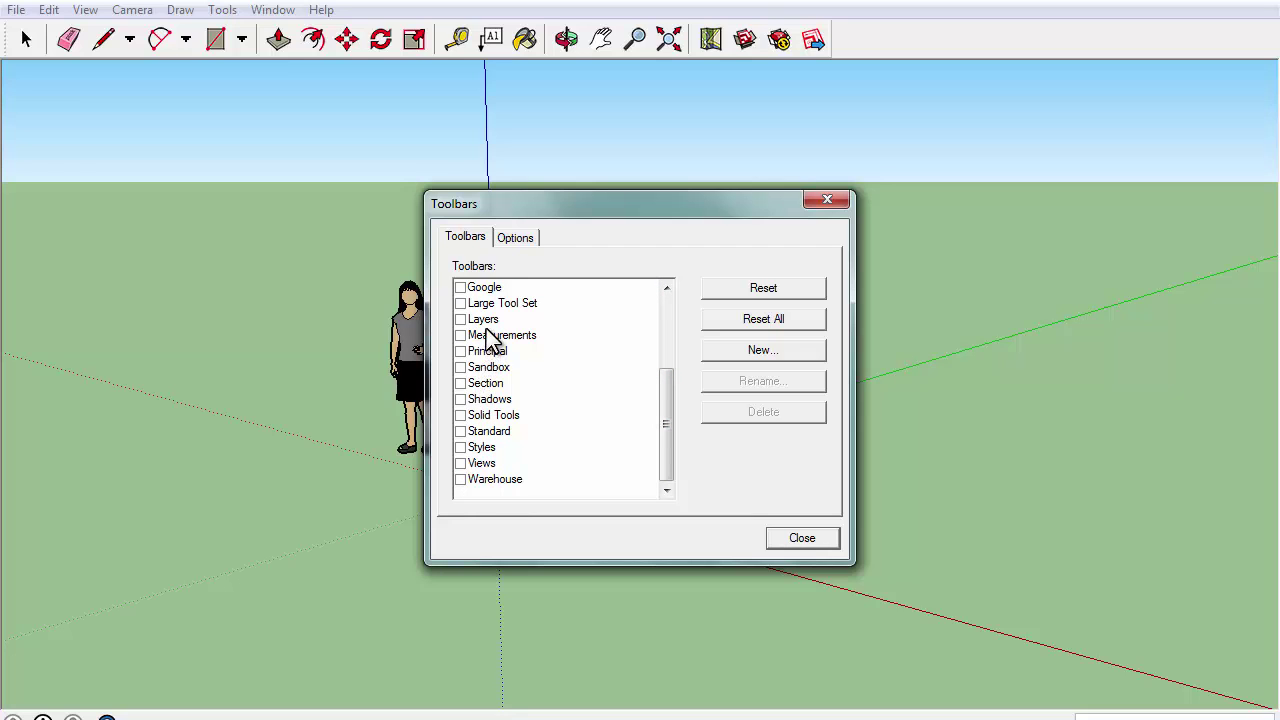
left_click(461, 304)
scroll(670, 441, "up", 3)
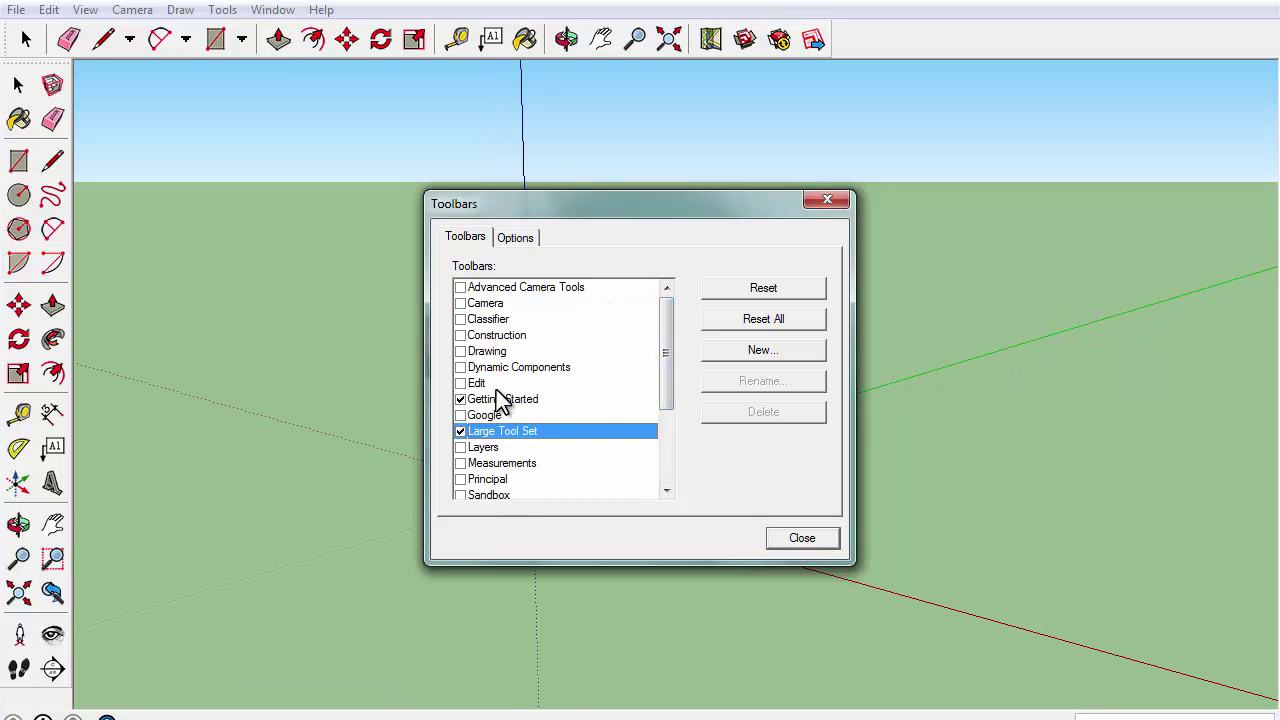
scroll(657, 365, "down", 3)
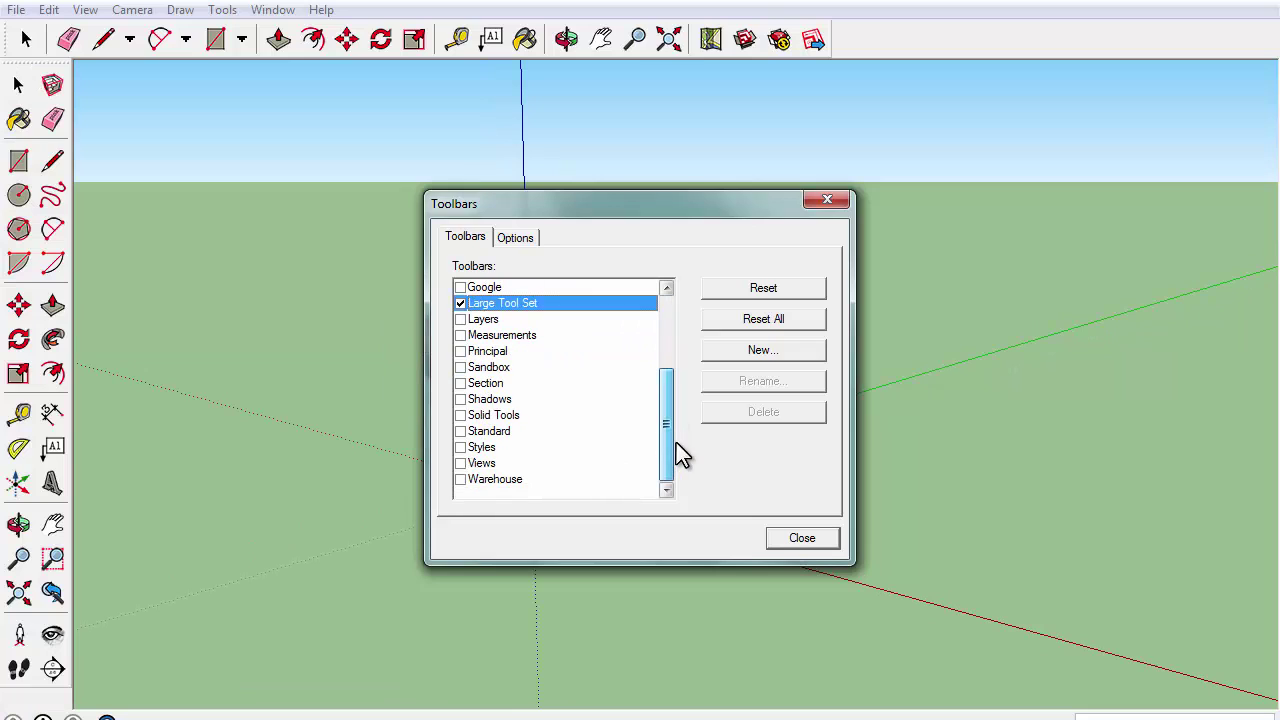
left_click(461, 463)
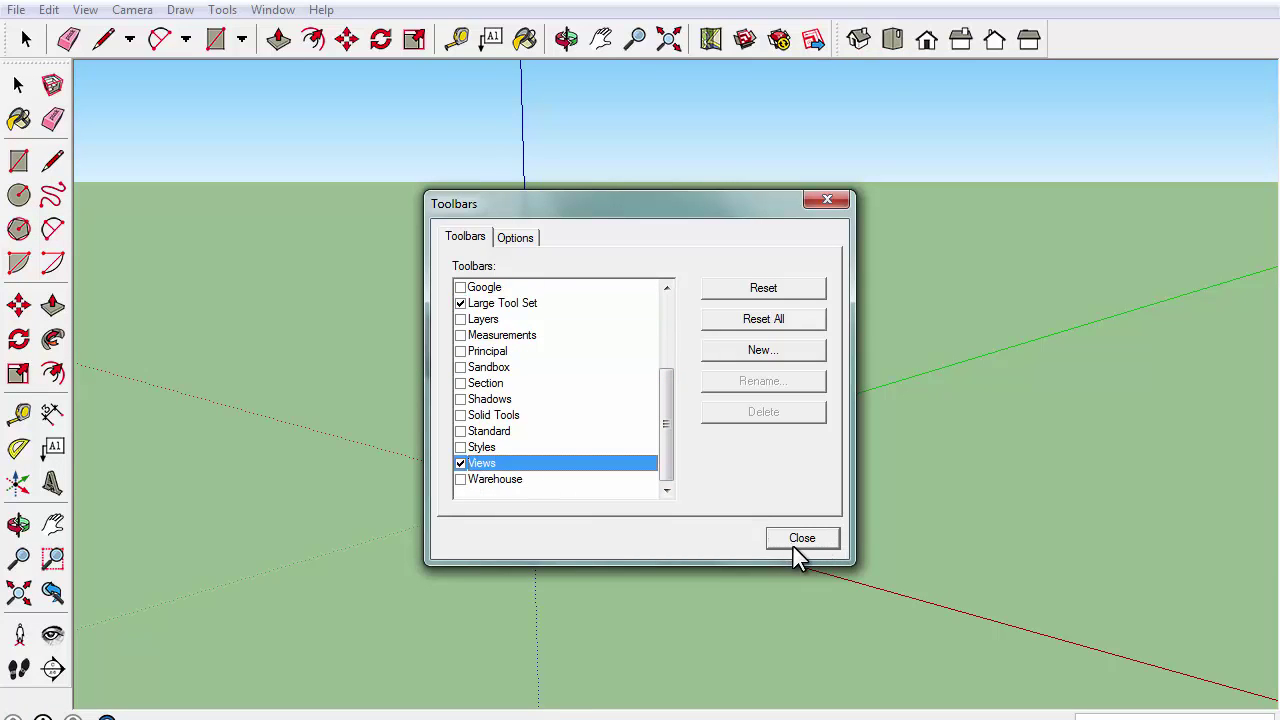
left_click(800, 539)
key("m")
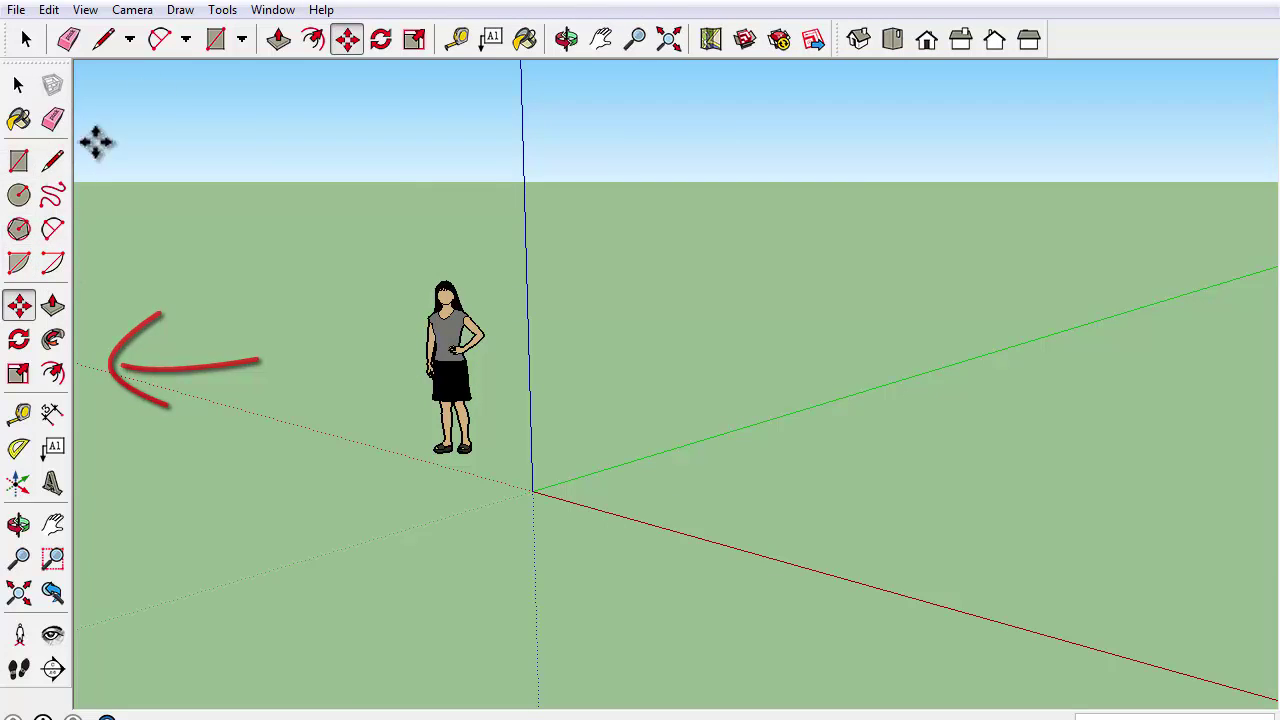
left_click(133, 43)
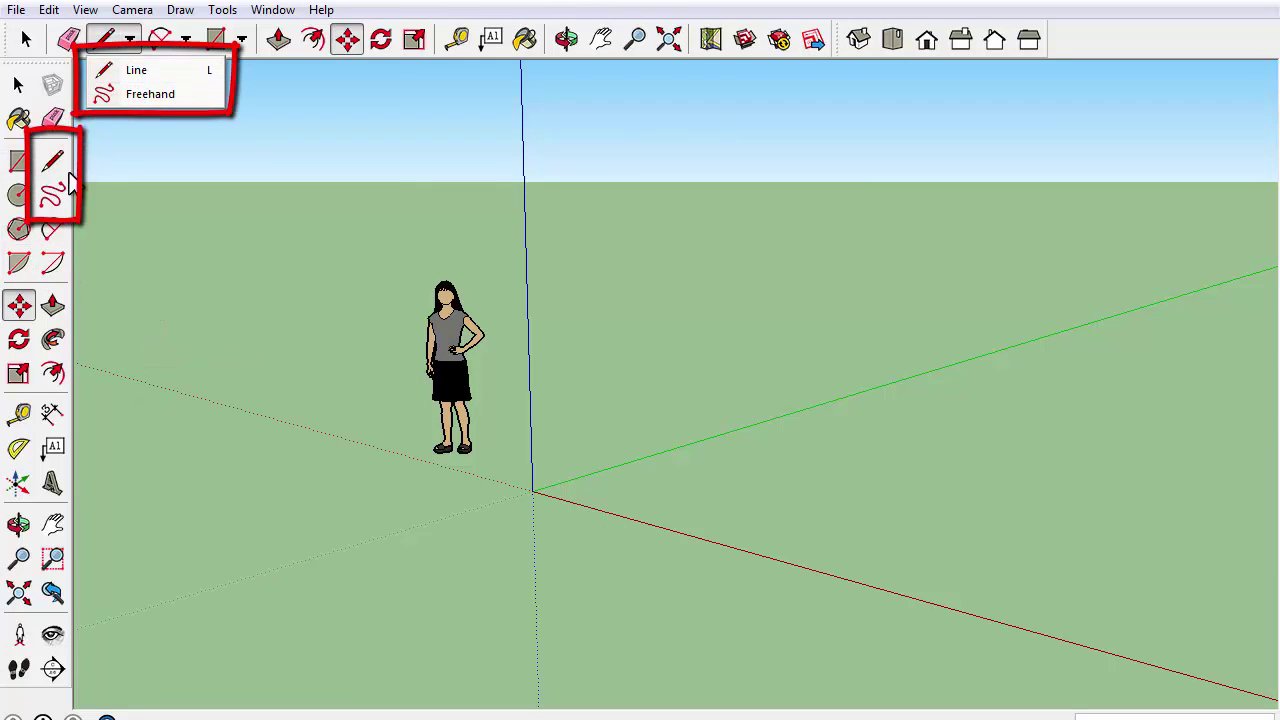
left_click(185, 40)
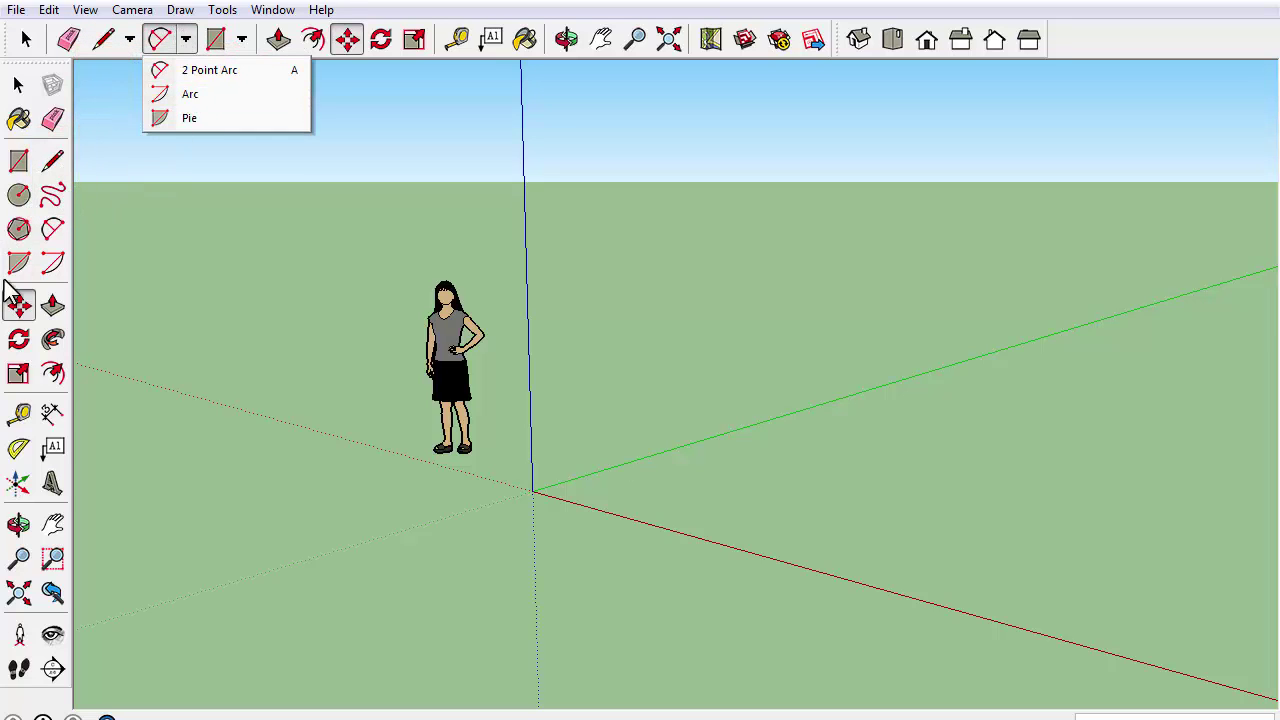
left_click(160, 282)
middle_click_drag(745, 373, 766, 369)
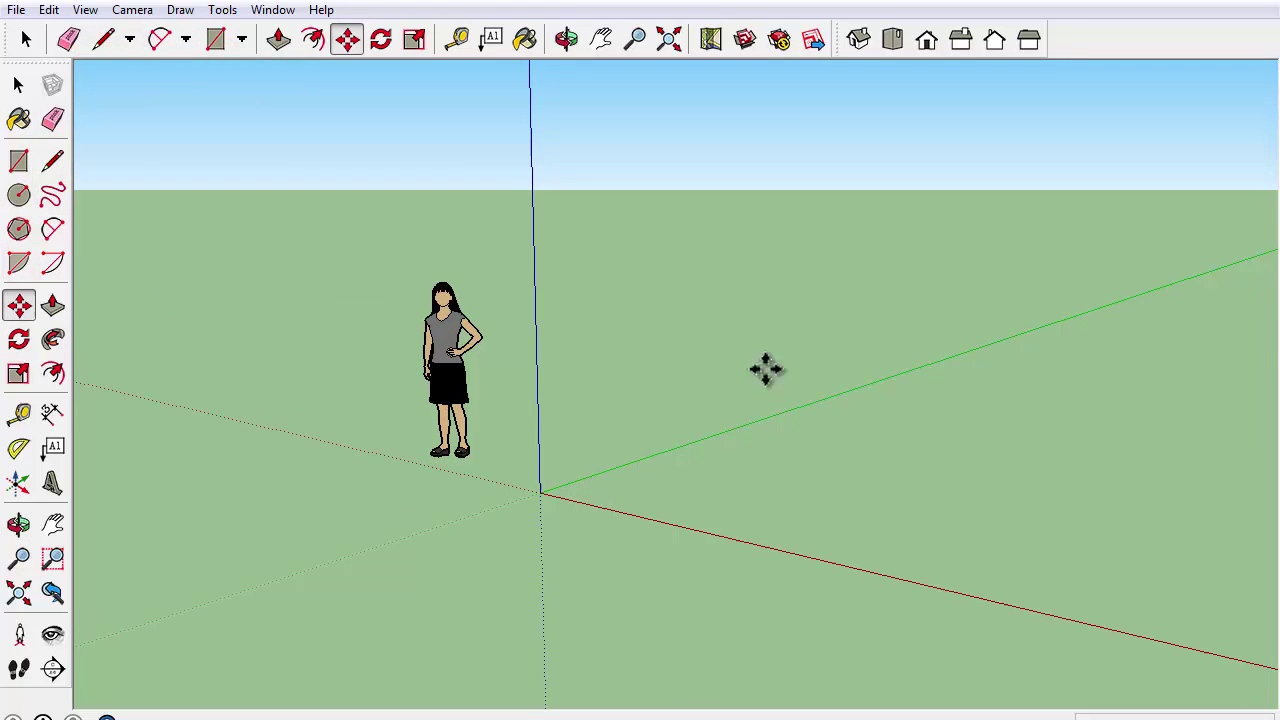
Activate the Rectangle tool and view the model from the Iso, Top and Front standard views.
left_click(215, 39)
middle_click_drag(560, 437, 410, 360)
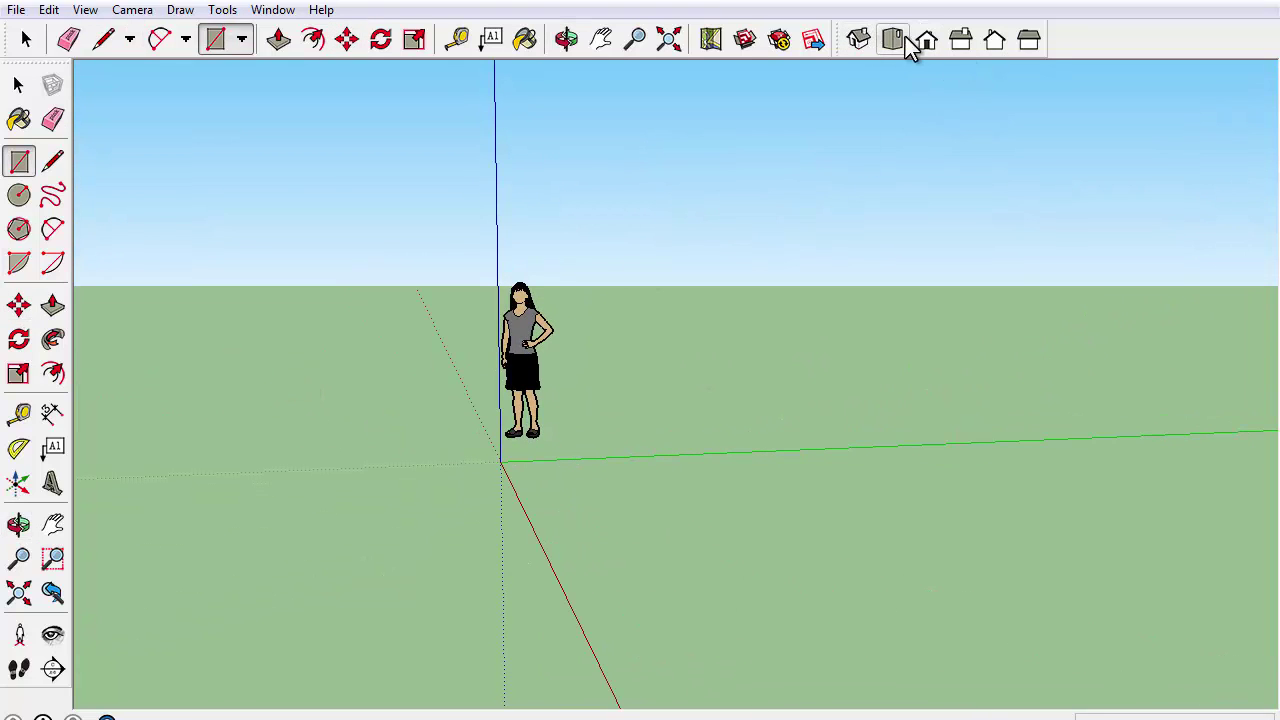
left_click(867, 43)
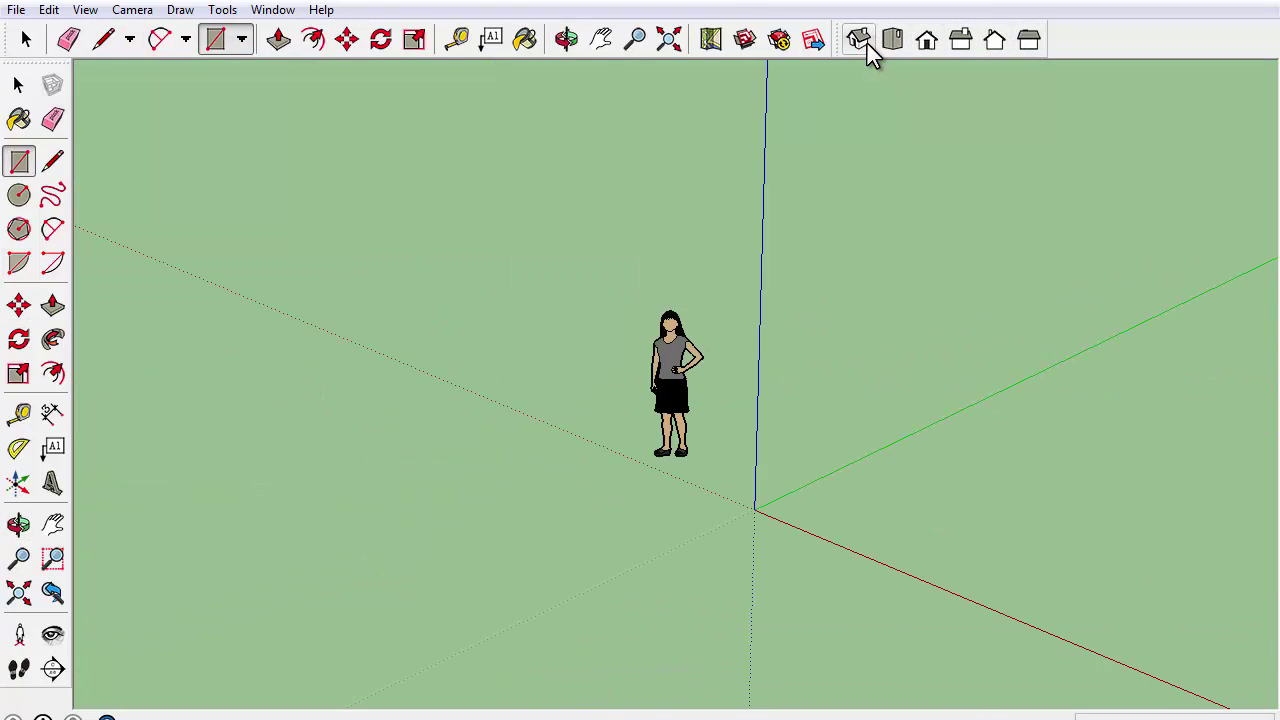
left_click(895, 46)
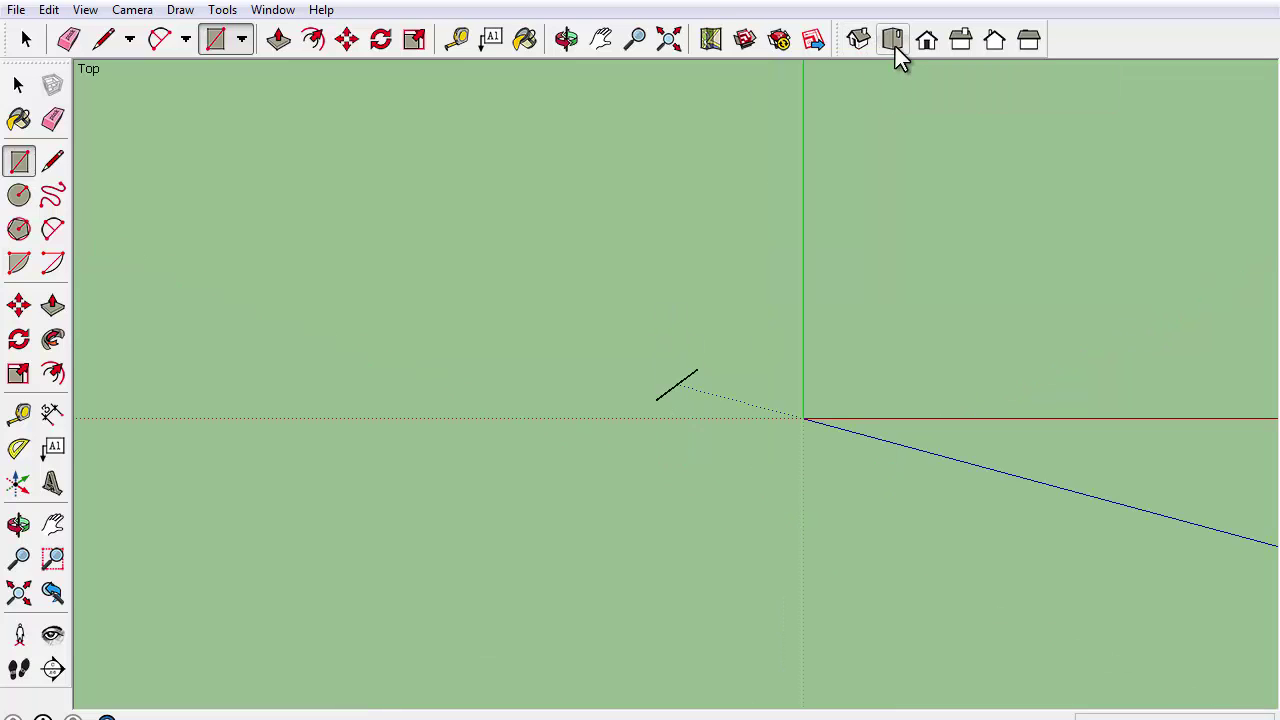
left_click(926, 41)
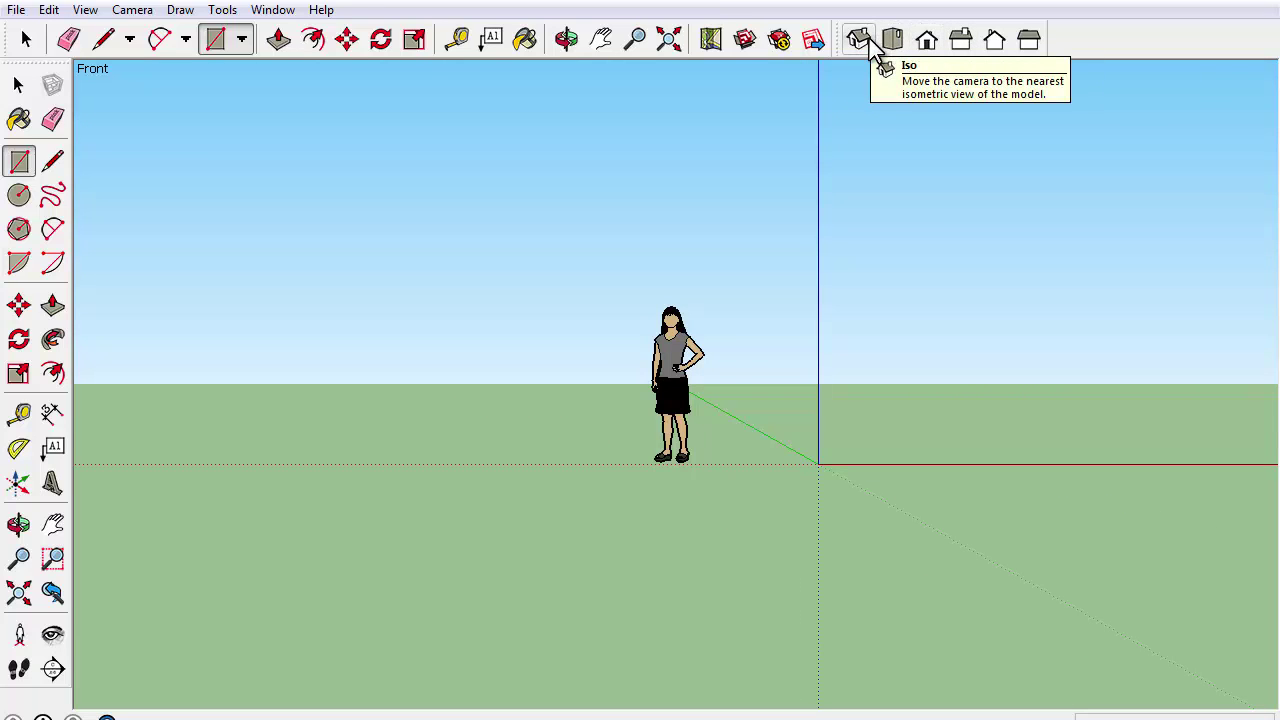
In the Right standard view, draw a wide upright rectangle from the origin along the green and blue axes.
left_click(961, 44)
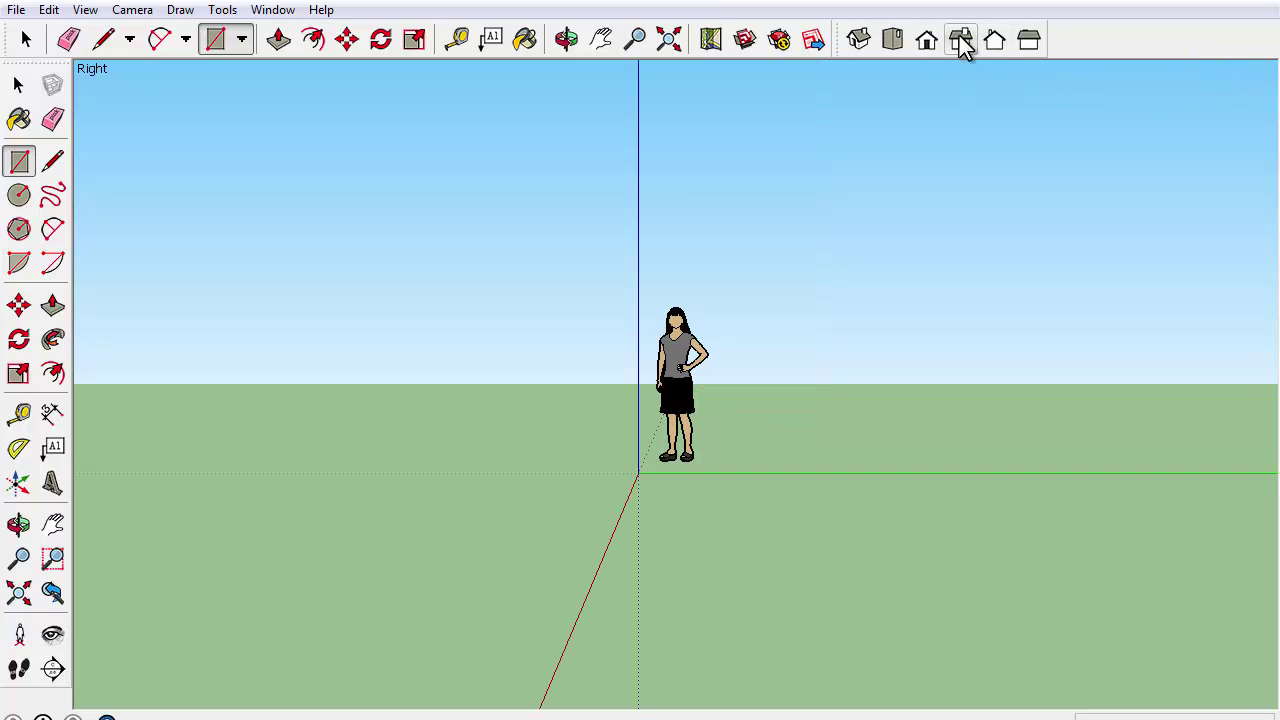
left_click(638, 473)
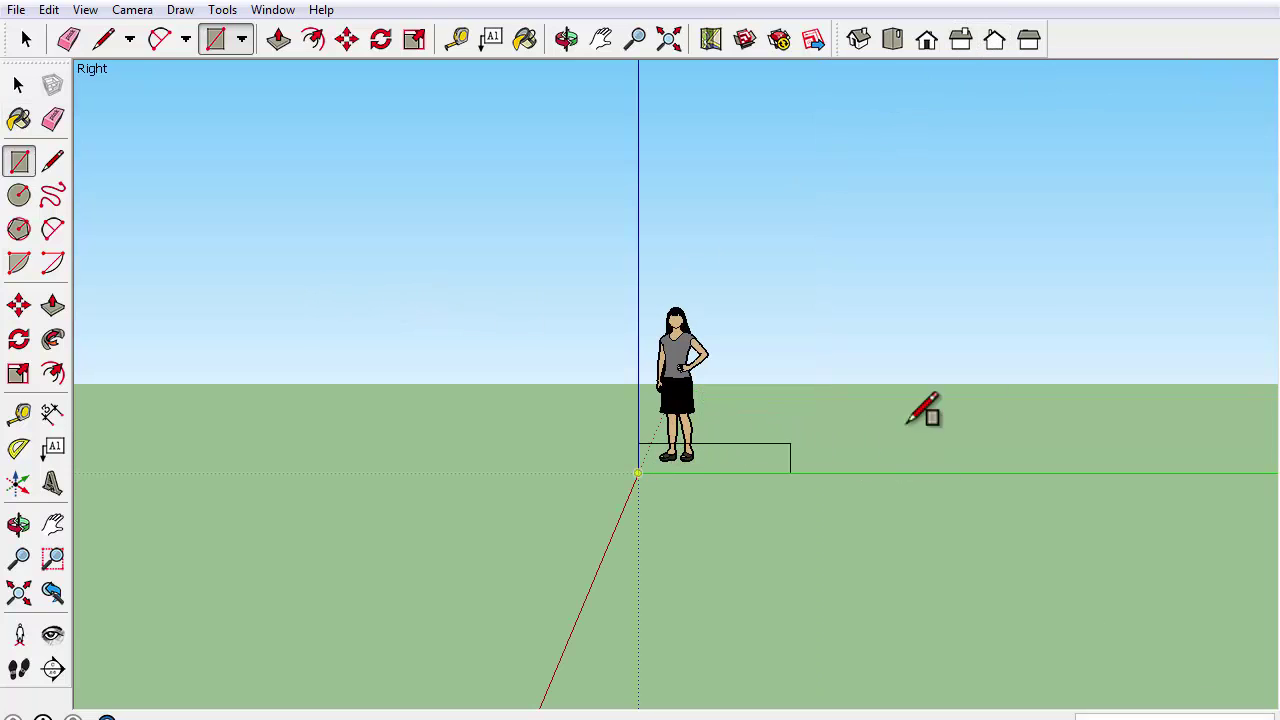
left_click(1138, 296)
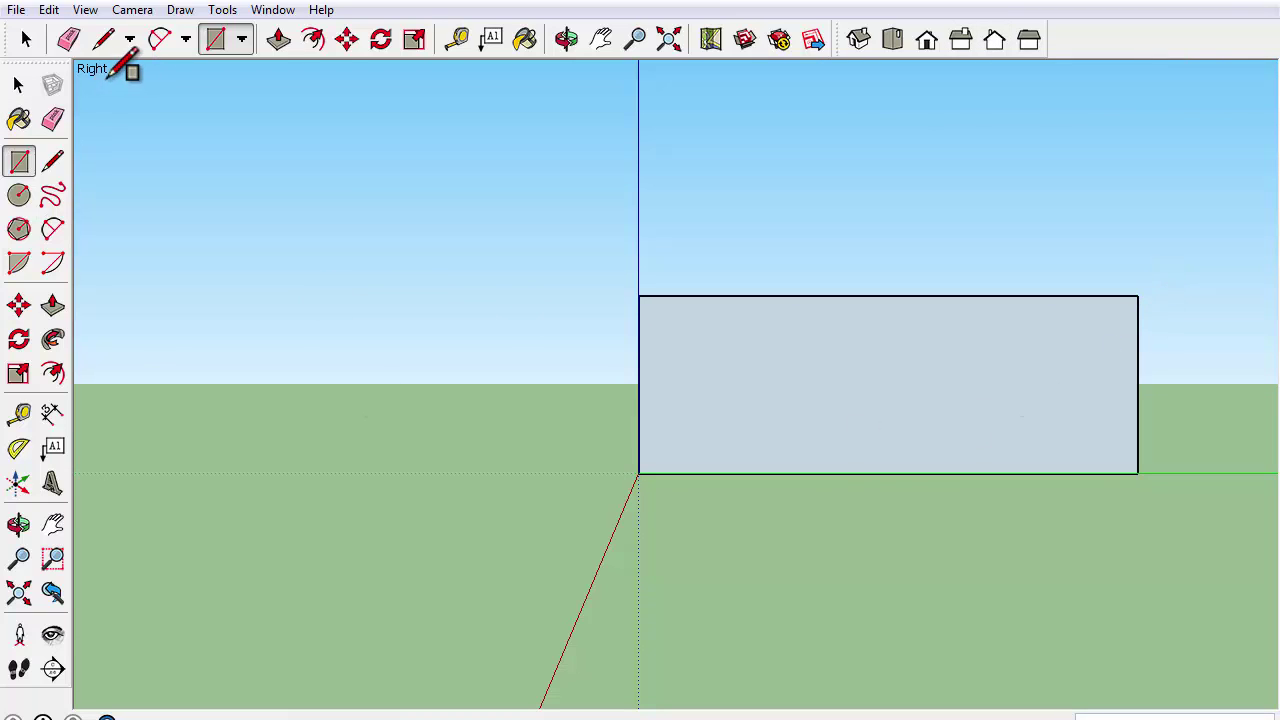
mouse_move(585, 228)
middle_mouse_down("shift")
mouse_move(294, 180)
mouse_move(298, 214)
middle_mouse_up("shift")
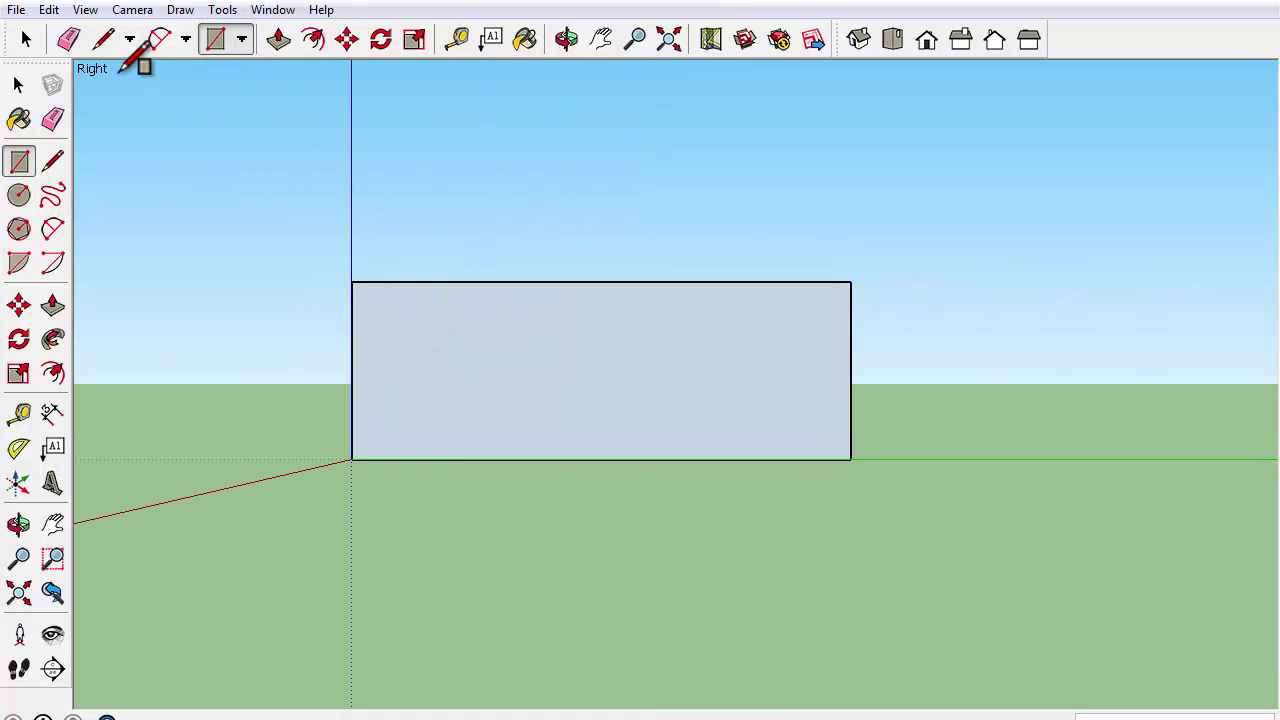
scroll(351, 463, "up", 2)
mouse_move(746, 143)
middle_mouse_down("shift")
mouse_move(649, 211)
mouse_move(702, 162)
middle_mouse_up("shift")
scroll(649, 211, "up", 2)
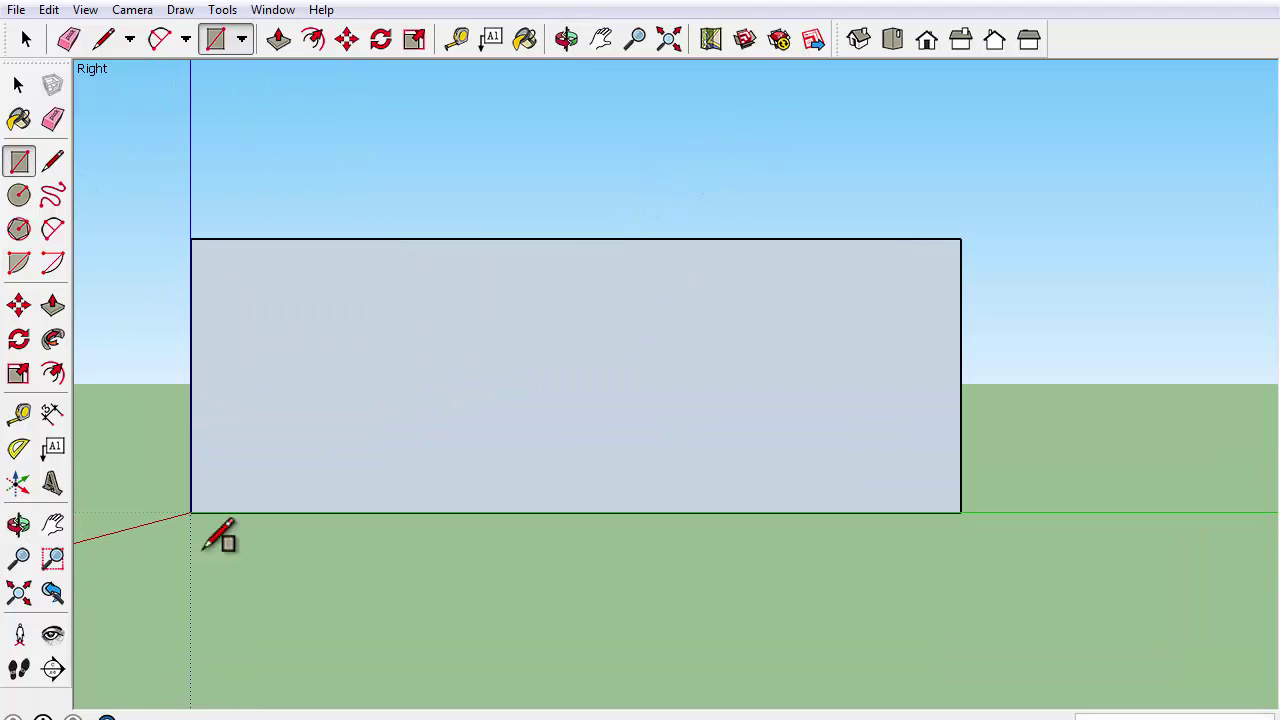
left_click(19, 594)
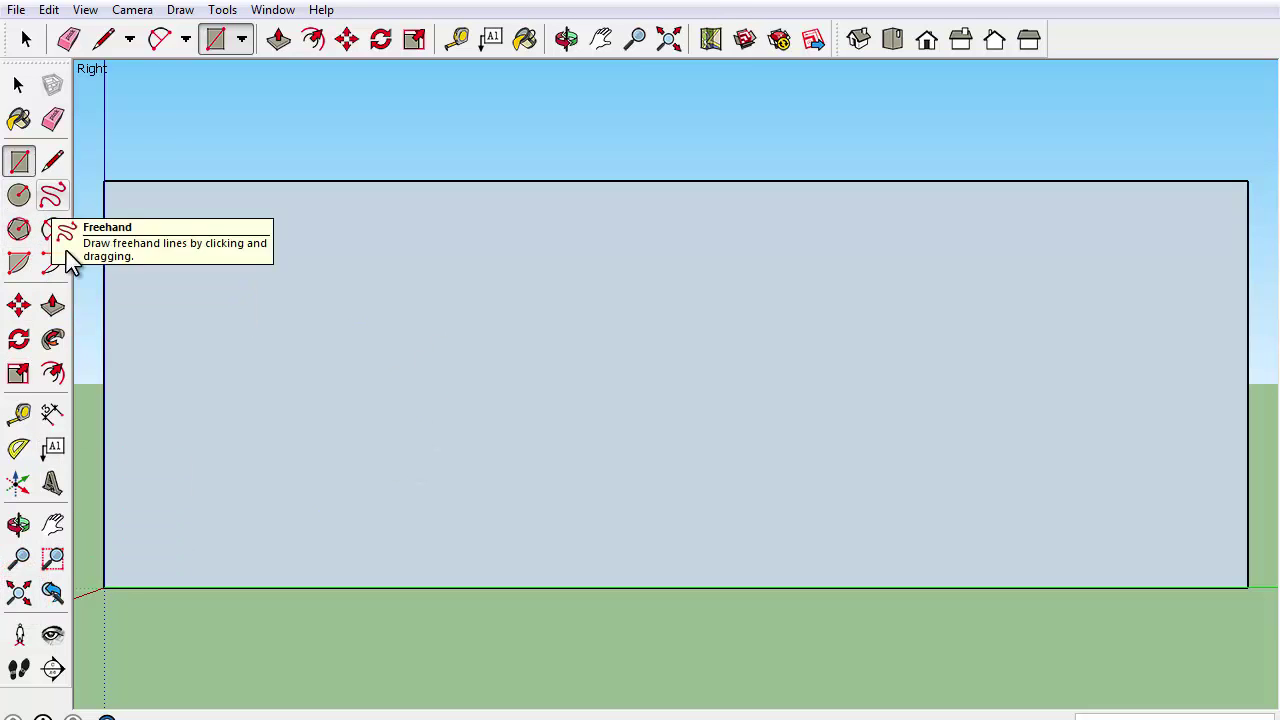
Try a centre-point arc centred on the rectangle's bottom edge right beside its origin corner, and undo it.
left_click(54, 264)
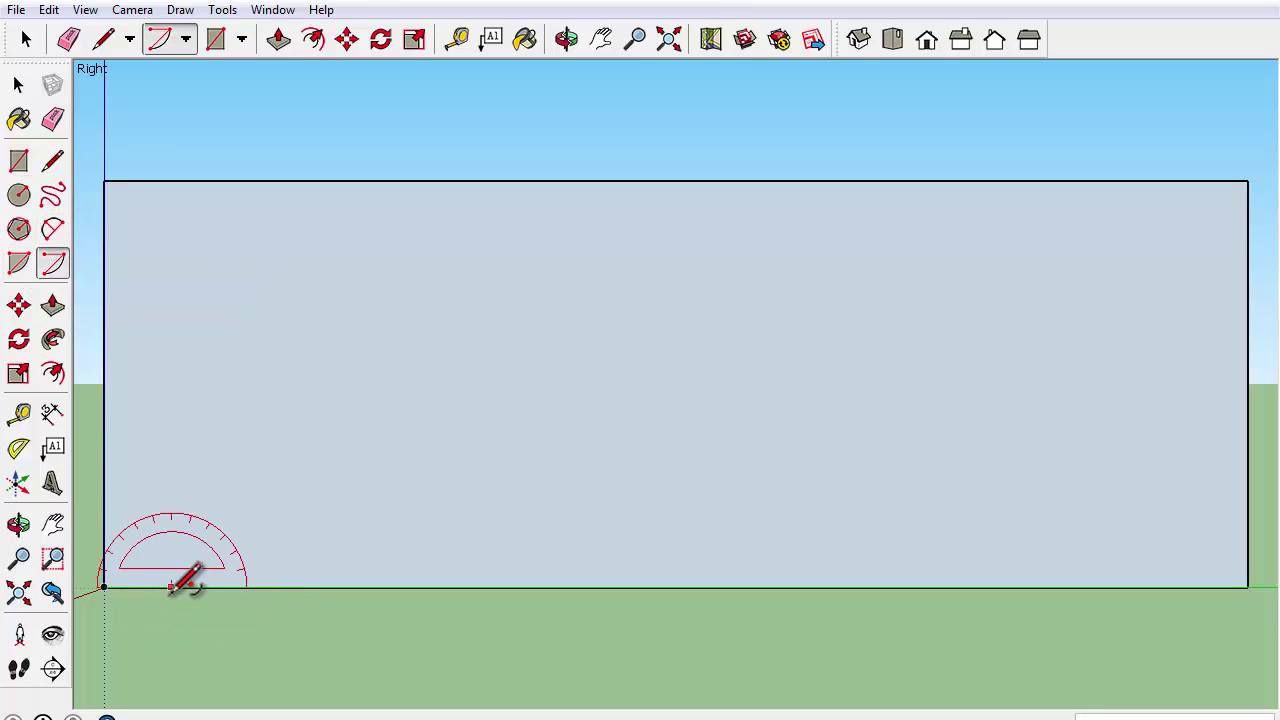
left_click(120, 588)
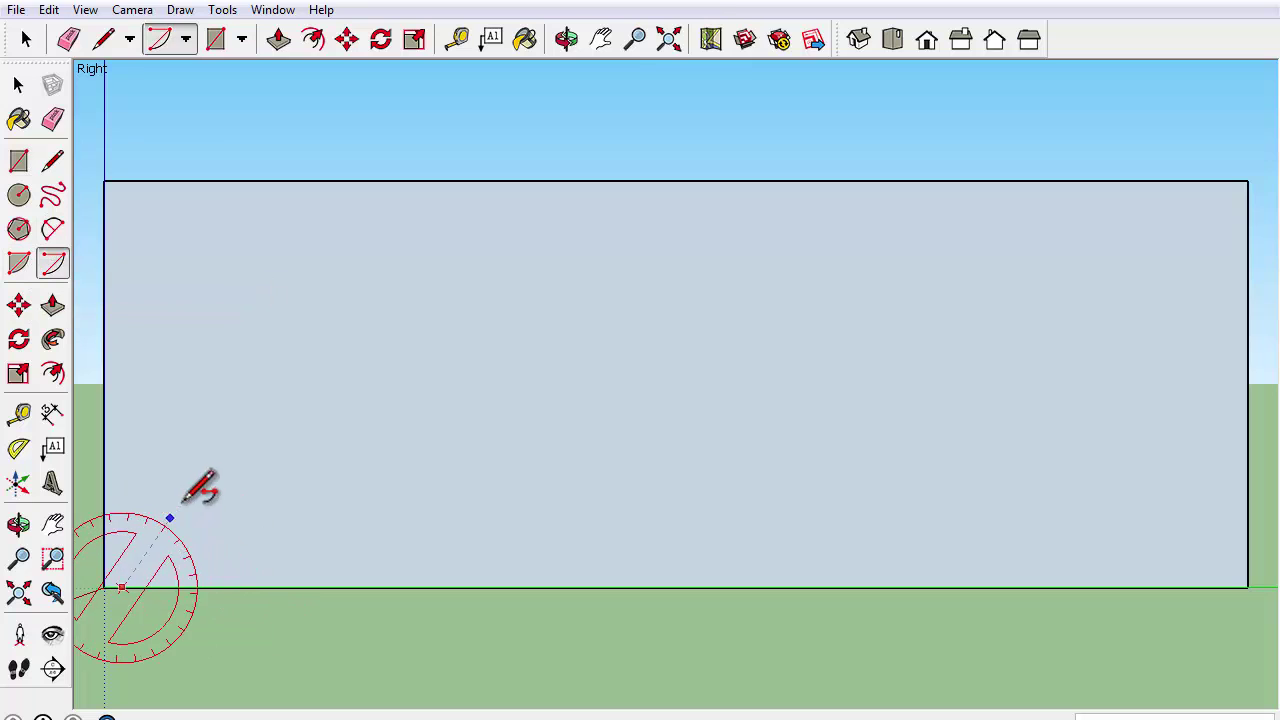
left_click(242, 488)
left_click(178, 490)
key("ctrl+z")
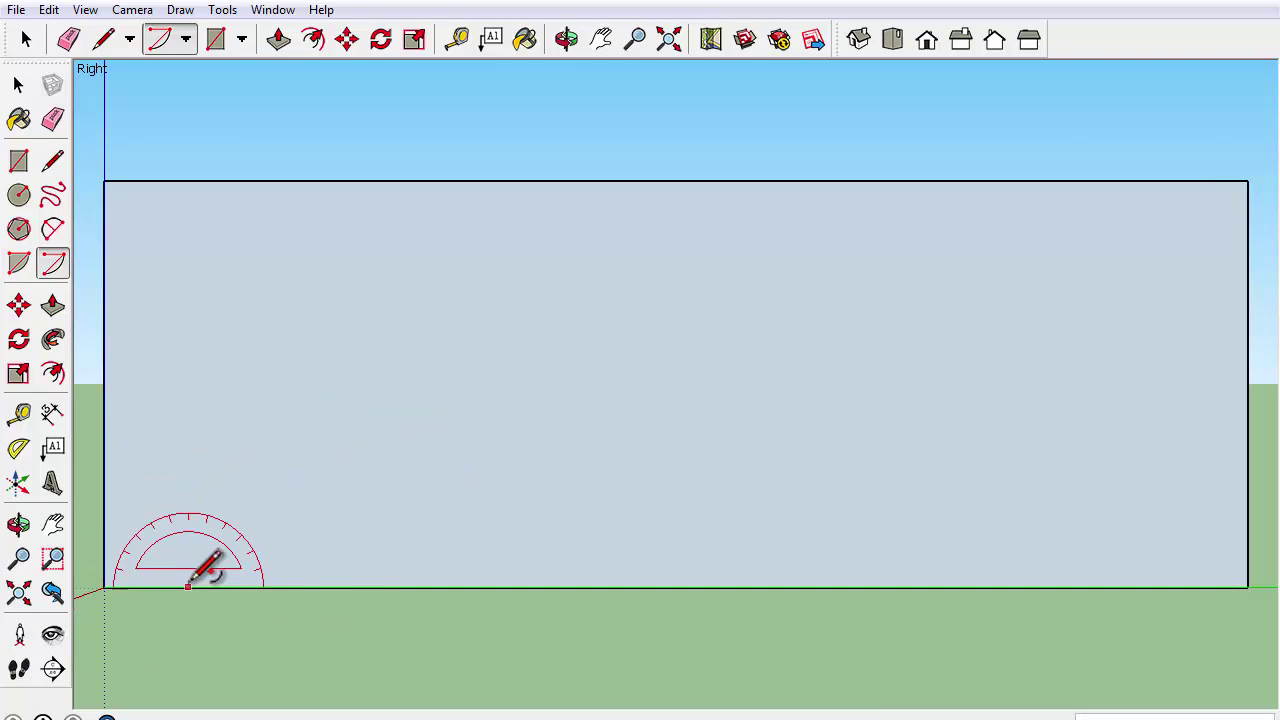
Try a quarter-circle arc centred on the rectangle's bottom edge, starting on that edge near the origin, and undo it.
left_click(266, 586)
left_click(152, 586)
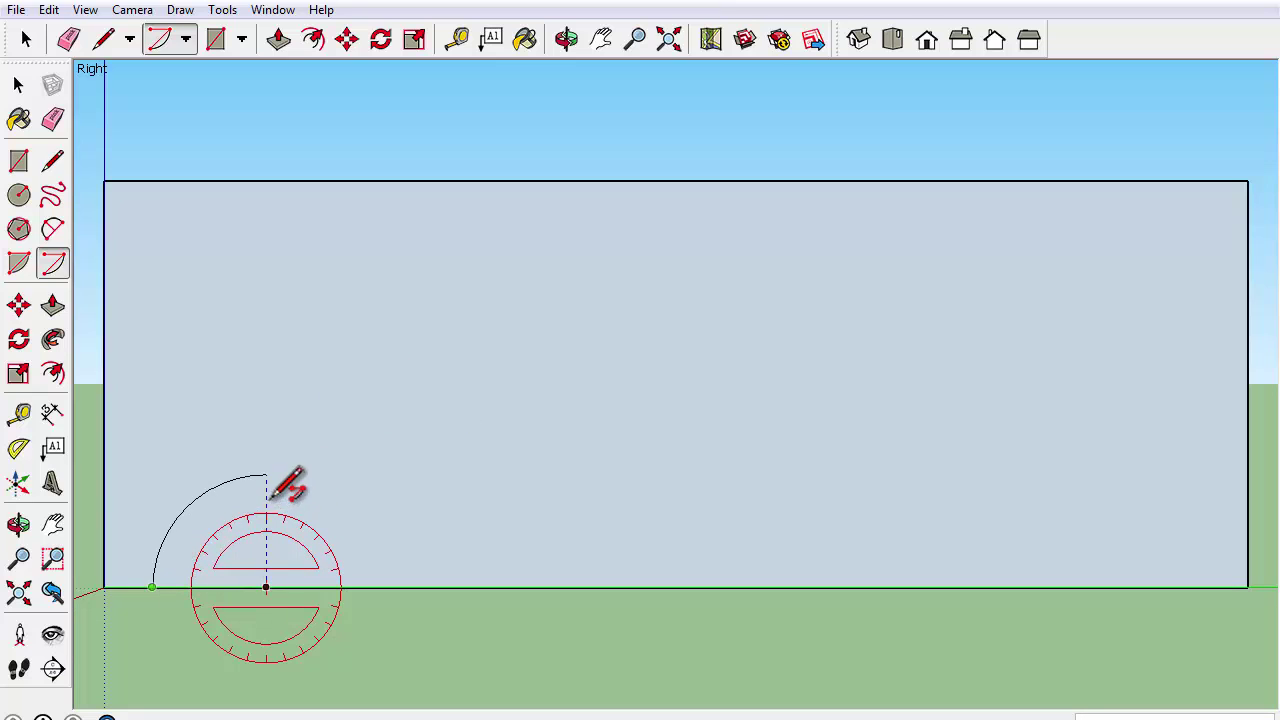
left_click(269, 502)
key("ctrl+z")
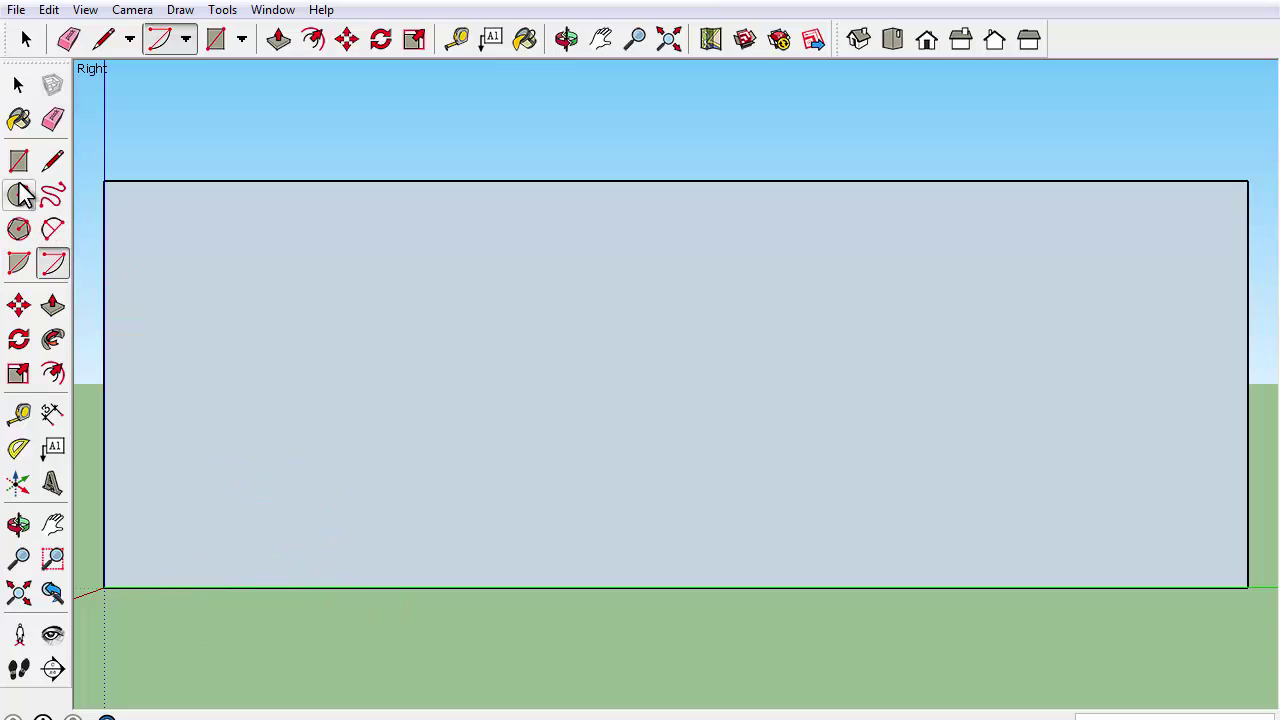
Draw a two-point arc from the rectangle's bottom edge near the origin, curving upward as the car's front end.
left_click(62, 231)
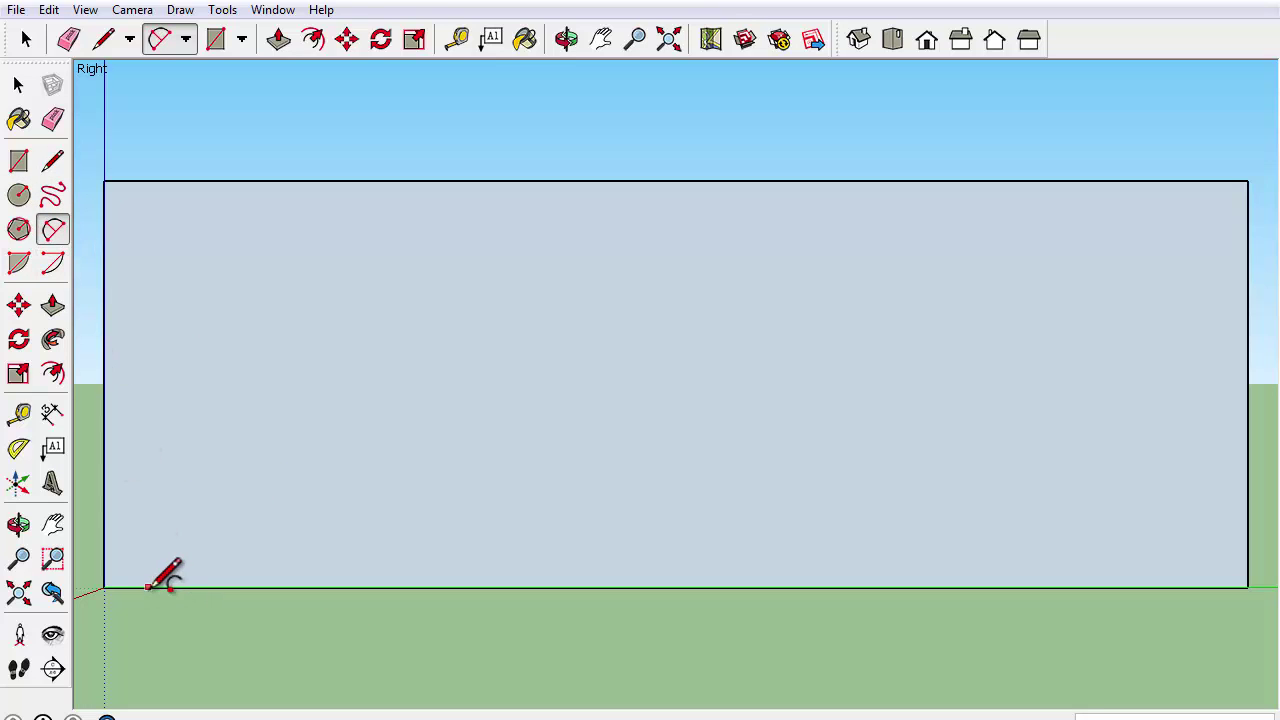
left_click(140, 587)
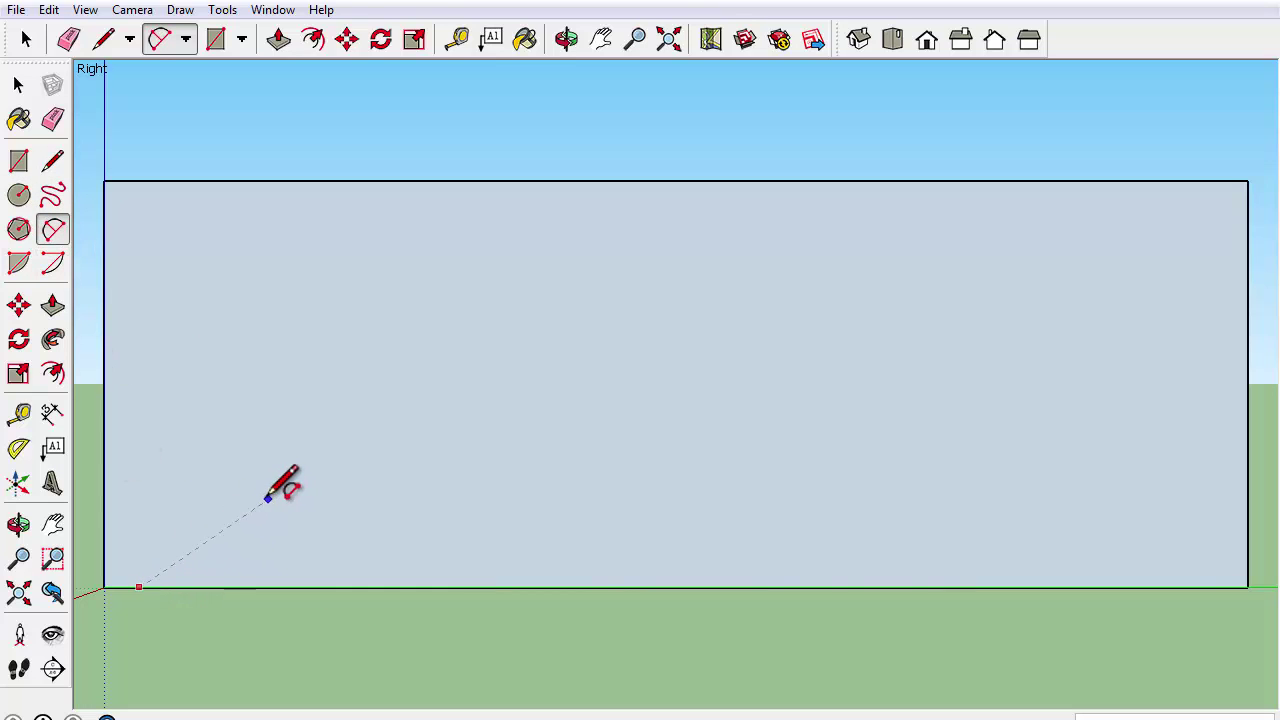
left_click(264, 497)
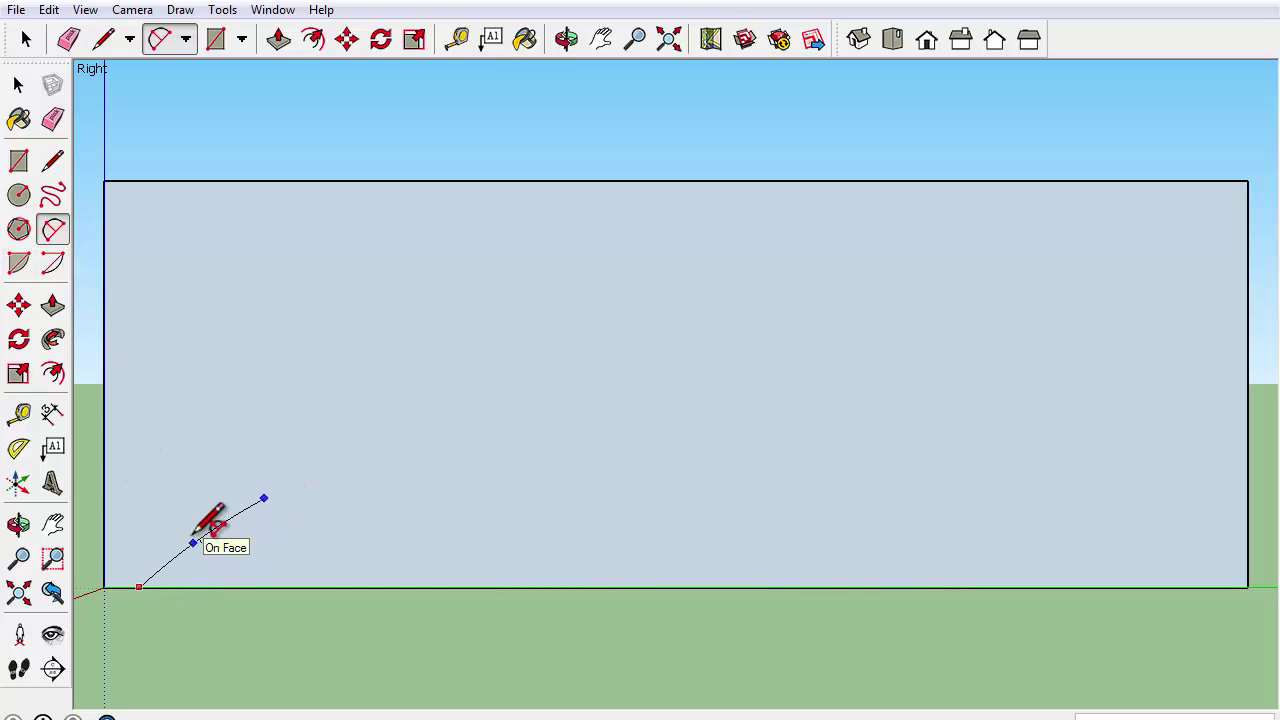
left_click(250, 493)
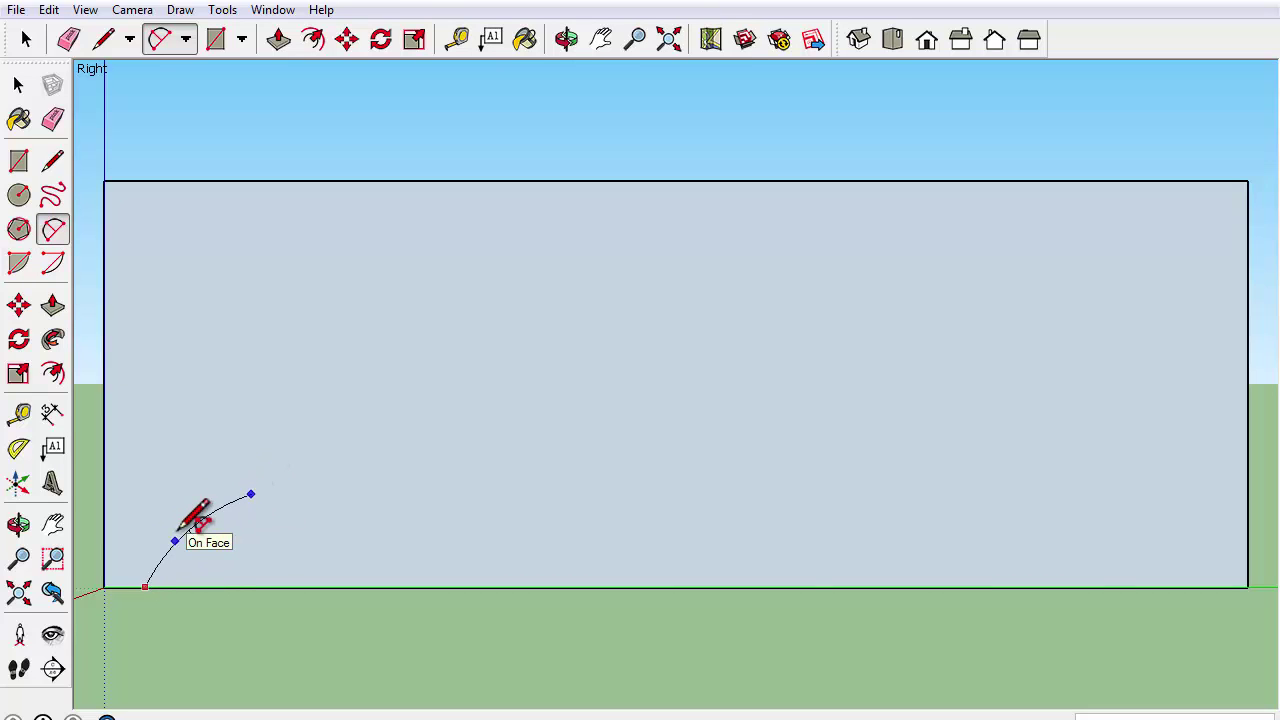
left_click(183, 524)
Try a long, shallow tangent arc from the front arc's upper end as the hood, and undo it.
left_click(250, 494)
double_click(551, 469)
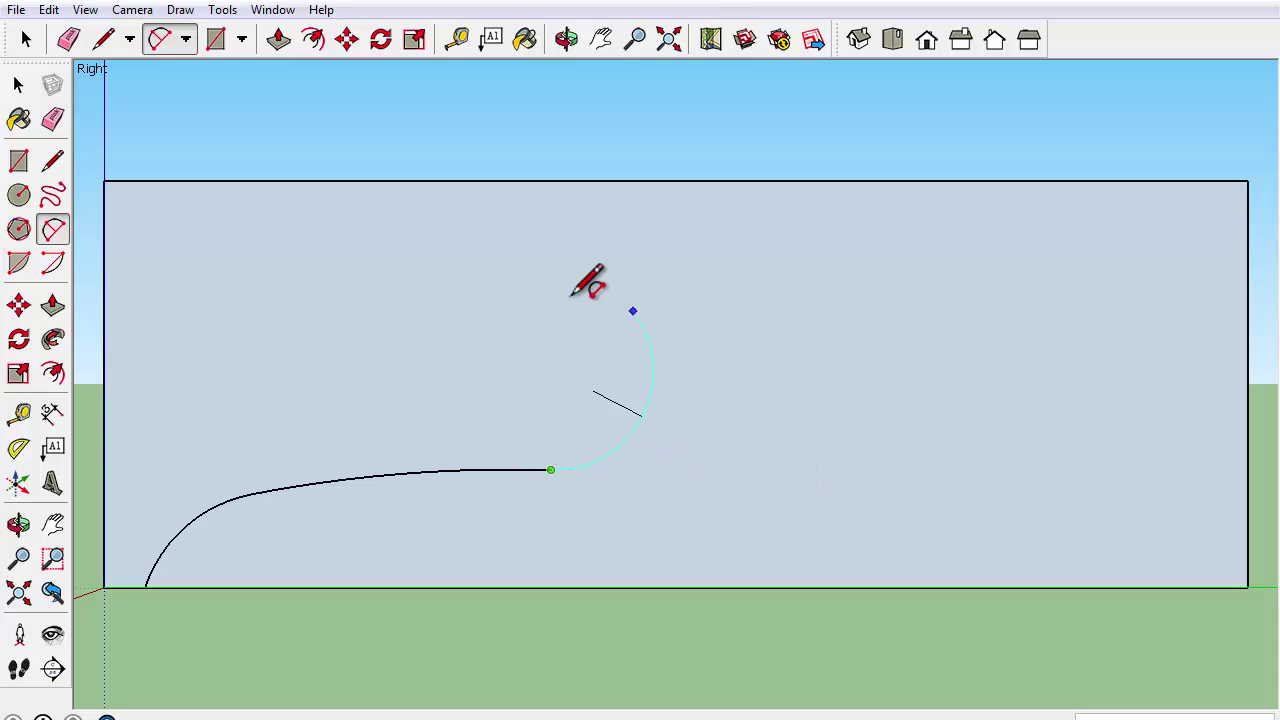
left_click(551, 357)
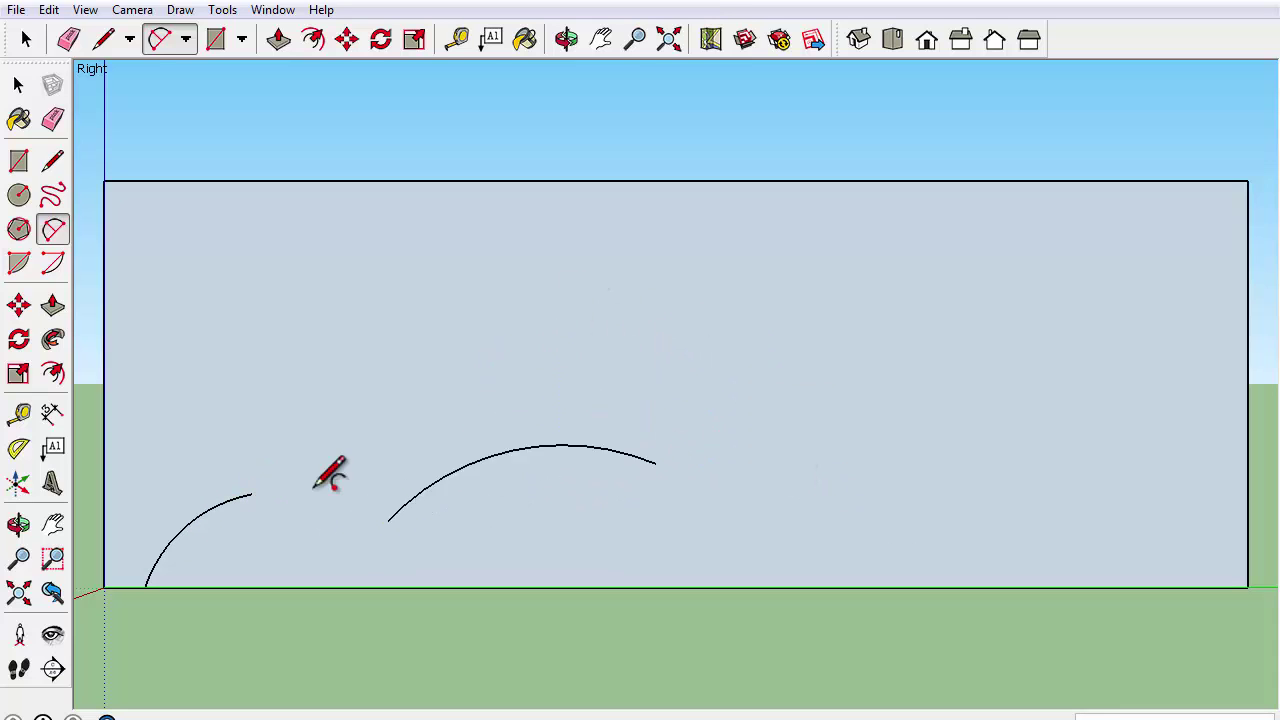
key("ctrl+z")
Try a tangent hood arc followed by a rising windshield arc, and undo the windshield arc.
left_click(251, 494)
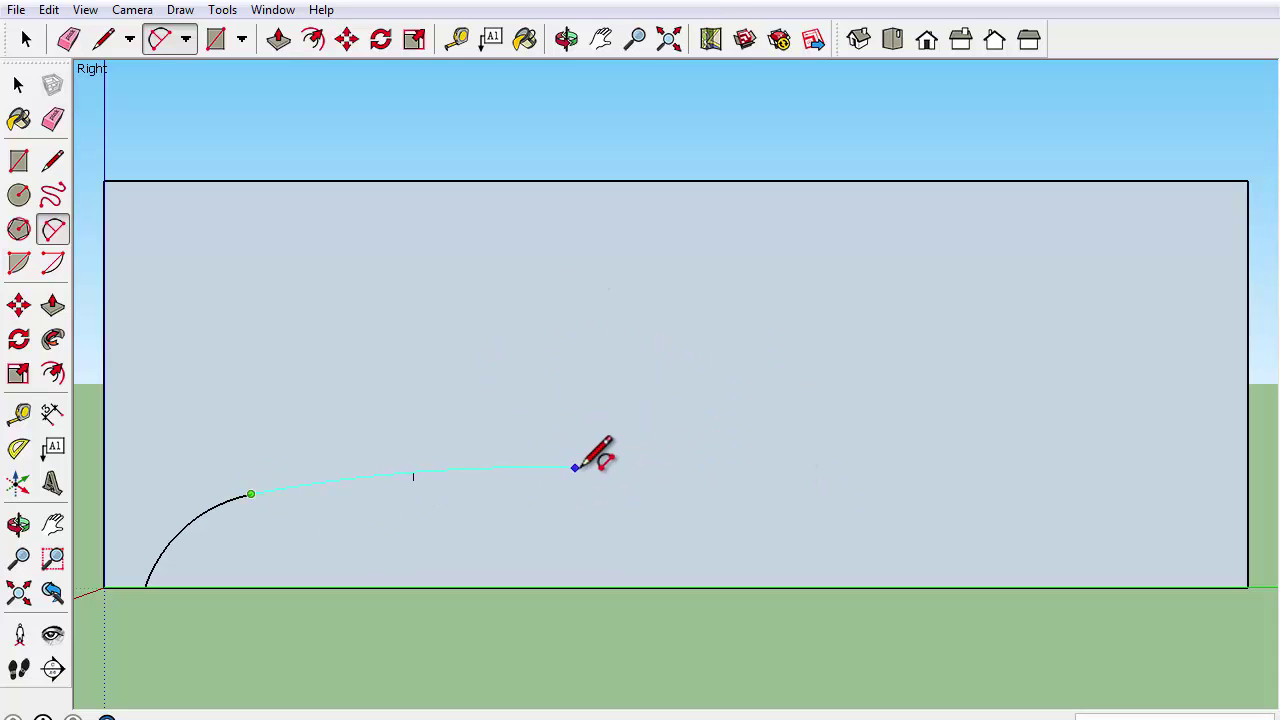
double_click(589, 467)
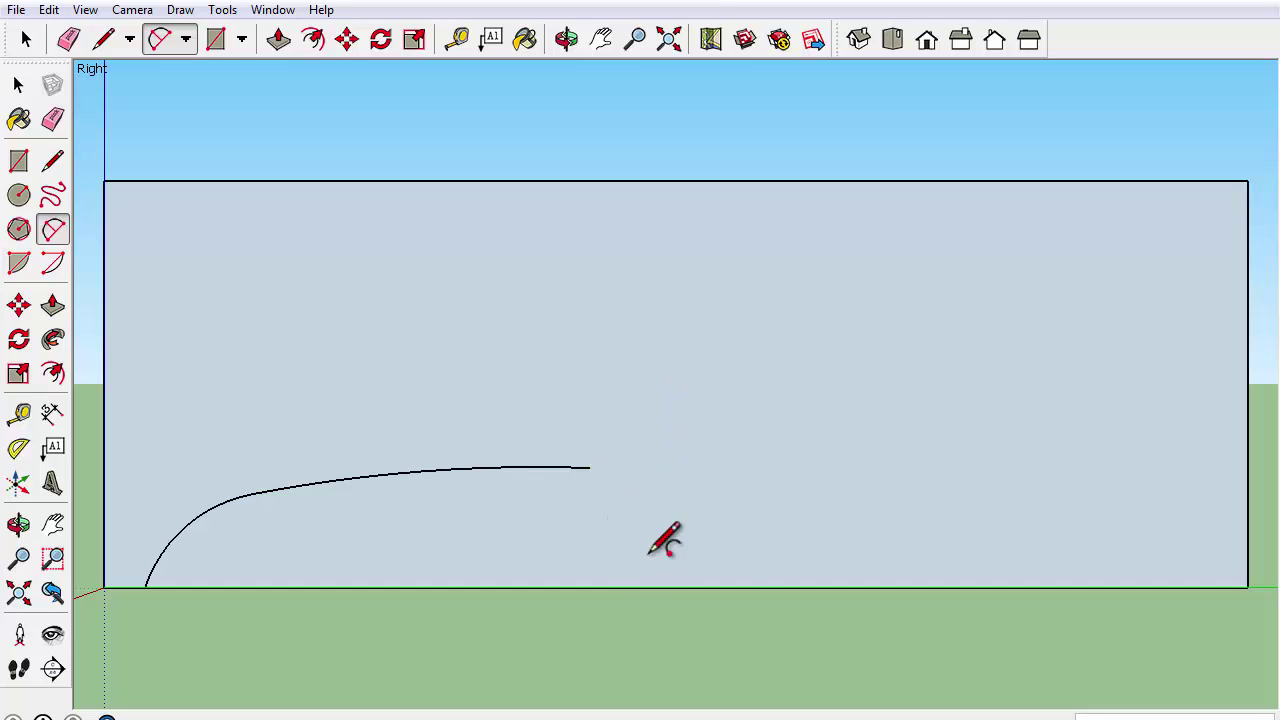
left_click(590, 467)
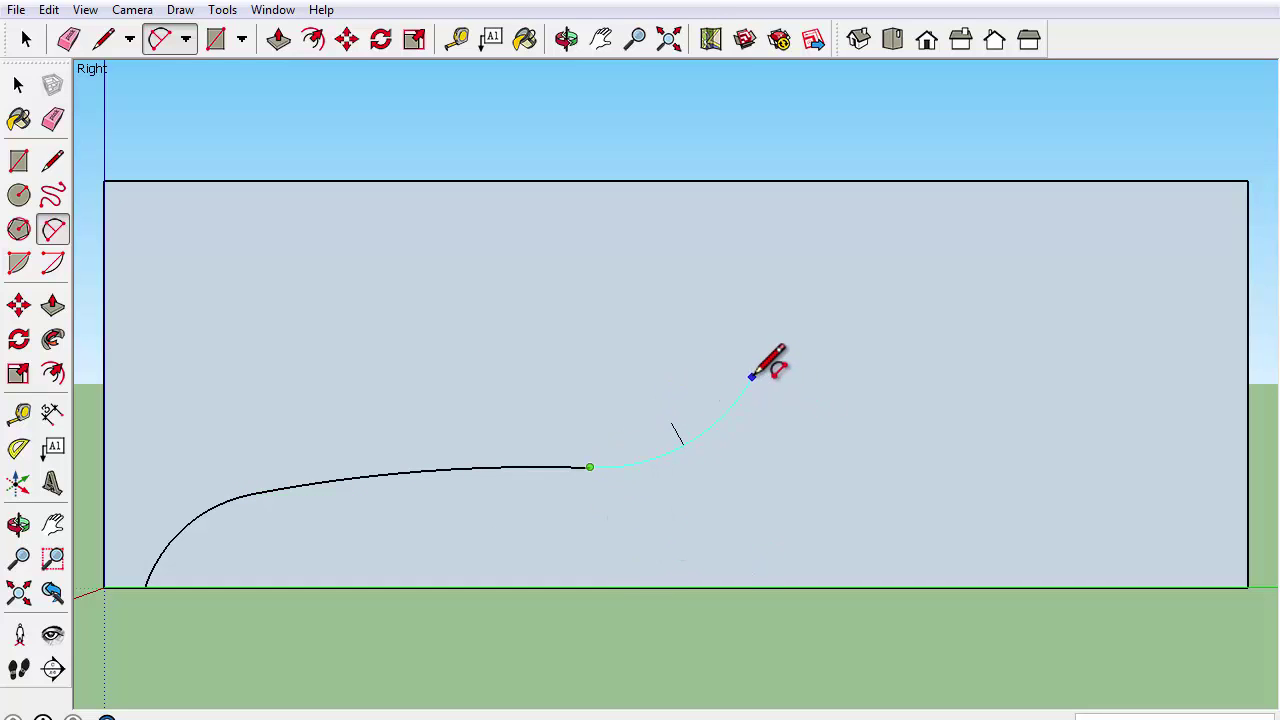
left_click(708, 400)
middle_click_drag(909, 465, 737, 464, "shift")
right_click(737, 465)
left_click(668, 630)
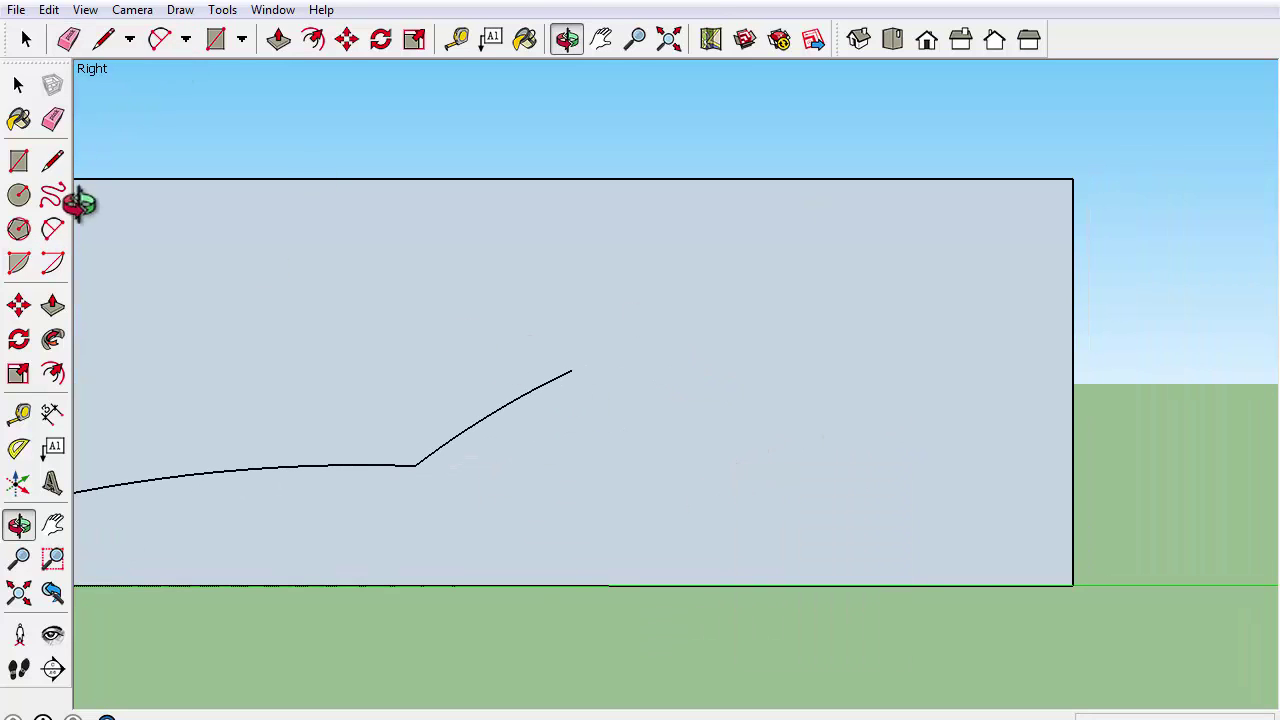
left_click(52, 229)
key("ctrl+z")
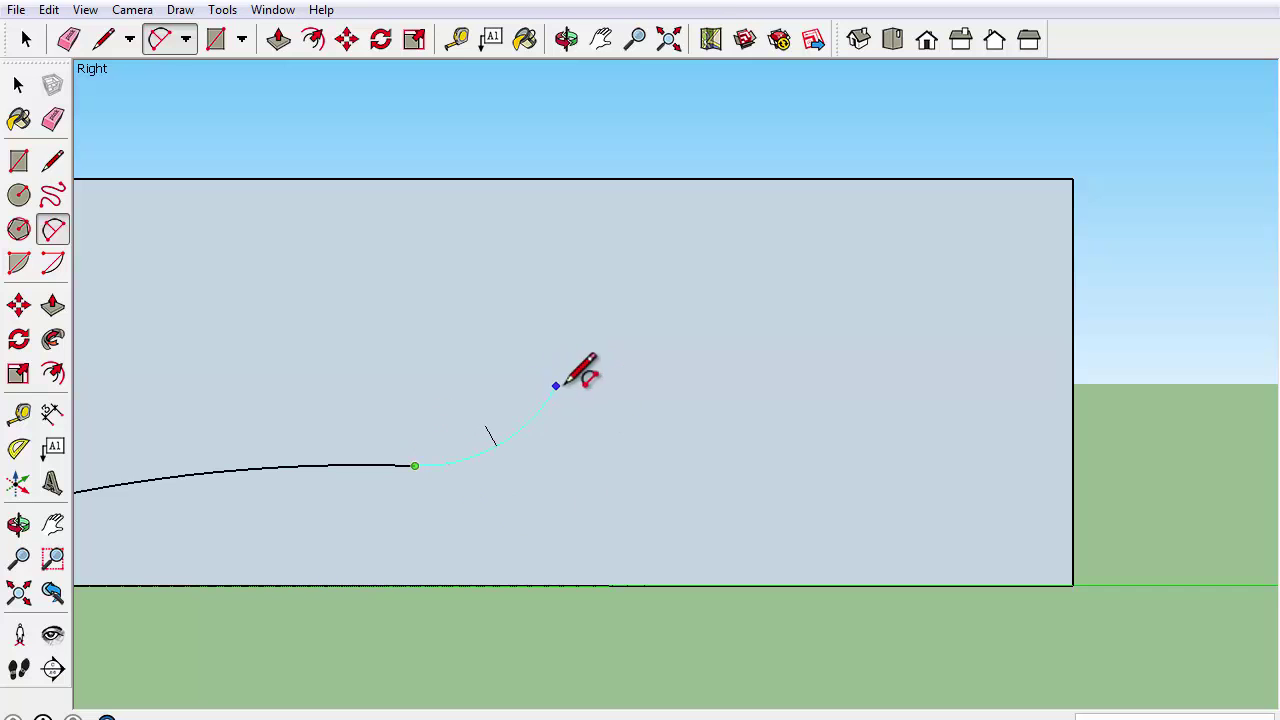
Try another rising windshield arc from the hood's end, and undo it together with the hood arc.
left_click(569, 381)
left_click(517, 403)
middle_click_drag(459, 515, 305, 525, "shift")
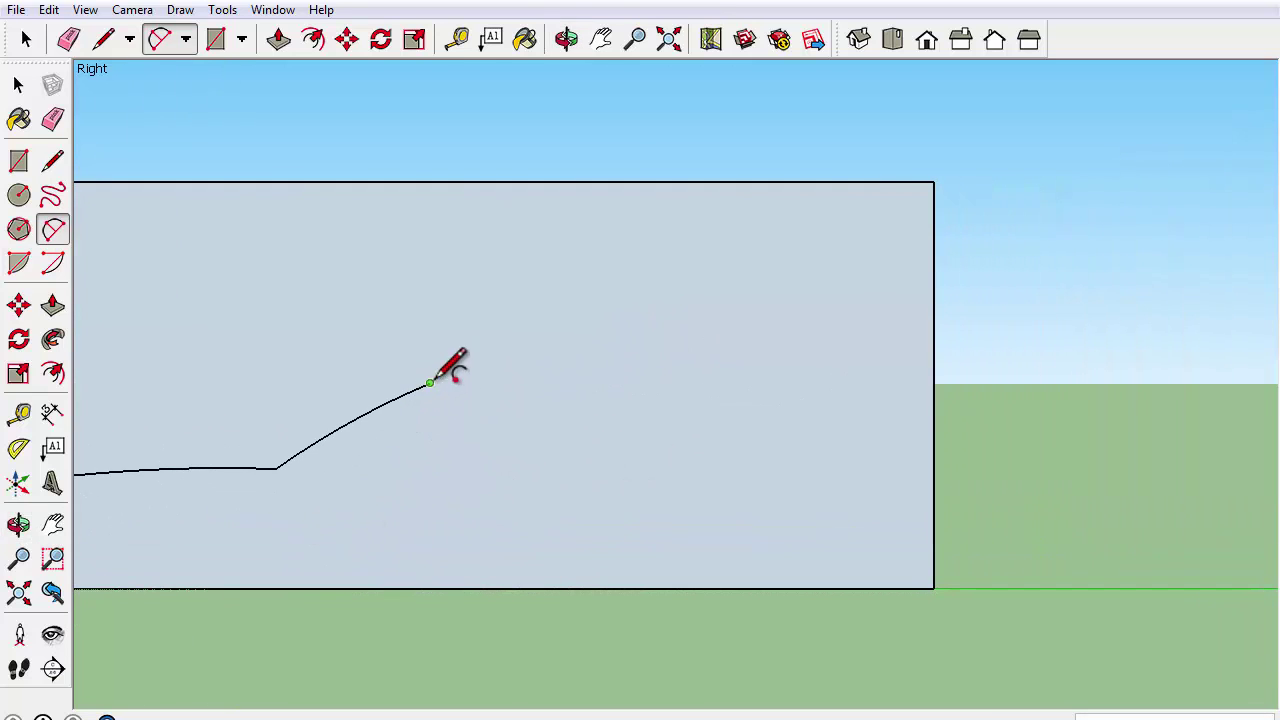
middle_click_drag(438, 383, 674, 354, "shift")
key("ctrl+z")
key("ctrl+z")
Draw a long, shallow hood arc tangent to the front arc's upper end, reaching nearly to mid-rectangle.
left_click(250, 378)
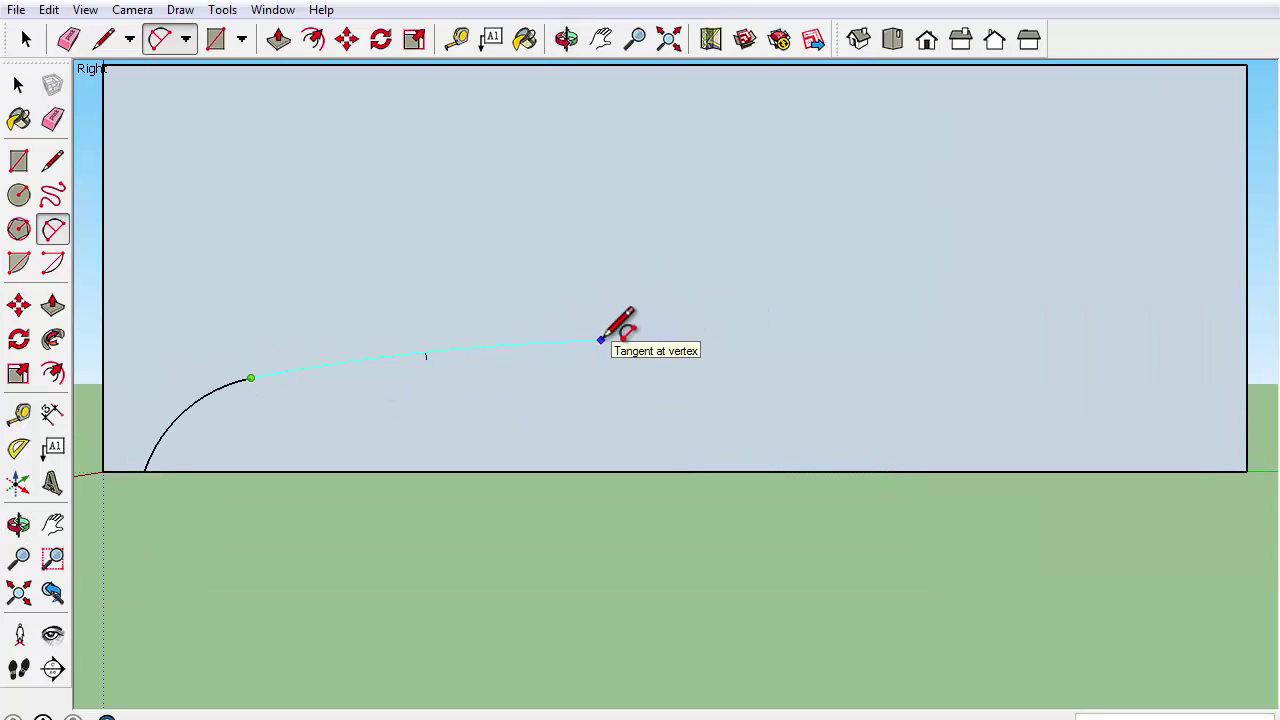
double_click(602, 342)
Try an upward tangent arc from the hood's end as the windshield, and undo it.
middle_click_drag(826, 317, 462, 575)
left_click(45, 241)
left_click(405, 453)
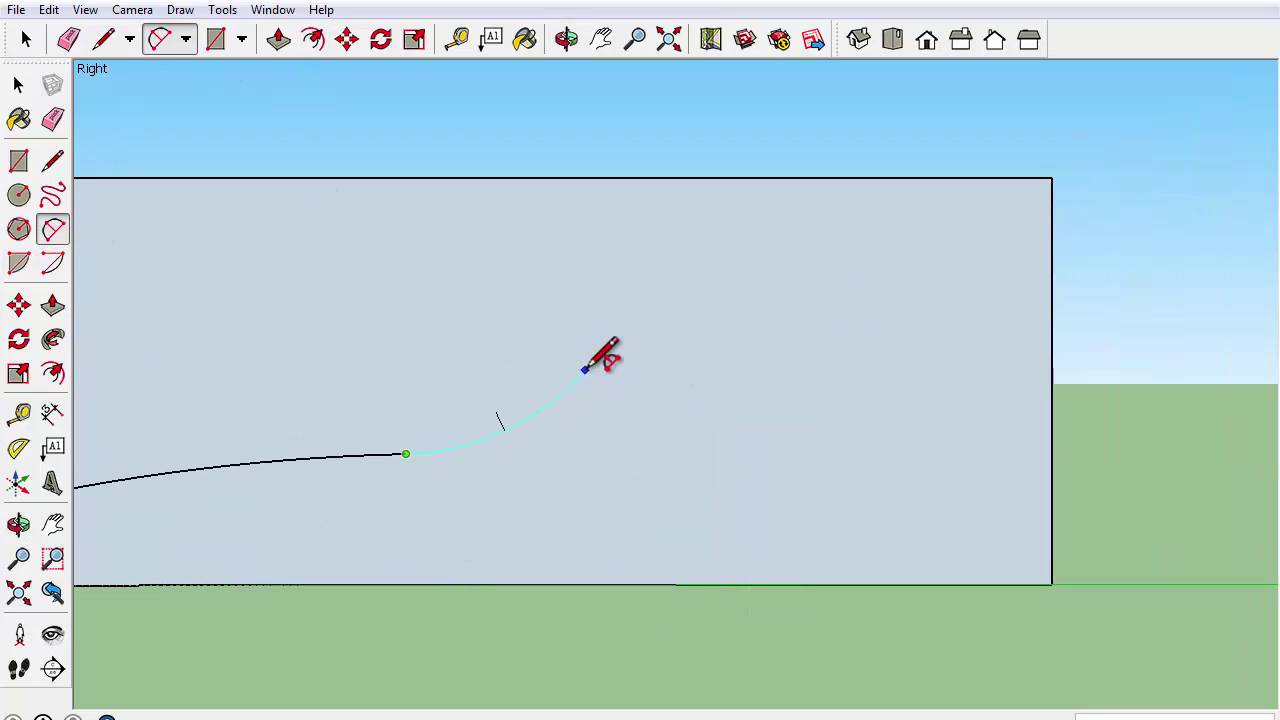
double_click(584, 371)
mouse_move(660, 478)
middle_mouse_down("shift")
mouse_move(551, 463)
mouse_move(497, 484)
mouse_move(585, 479)
middle_mouse_up("shift")
key("ctrl+z")
Try a windshield arc with a manually set bulge from the hood's end, and undo it.
left_click(50, 229)
left_click(243, 460)
left_click(409, 386)
left_click(326, 409)
left_click(961, 39)
middle_click_drag(700, 435, 747, 388, "shift")
key("ctrl+z")
Try a strongly bulged windshield arc from the hood's end, inspect it while orbiting, and undo it.
left_click(469, 409)
left_click(746, 224)
key("Escape")
left_click(470, 409)
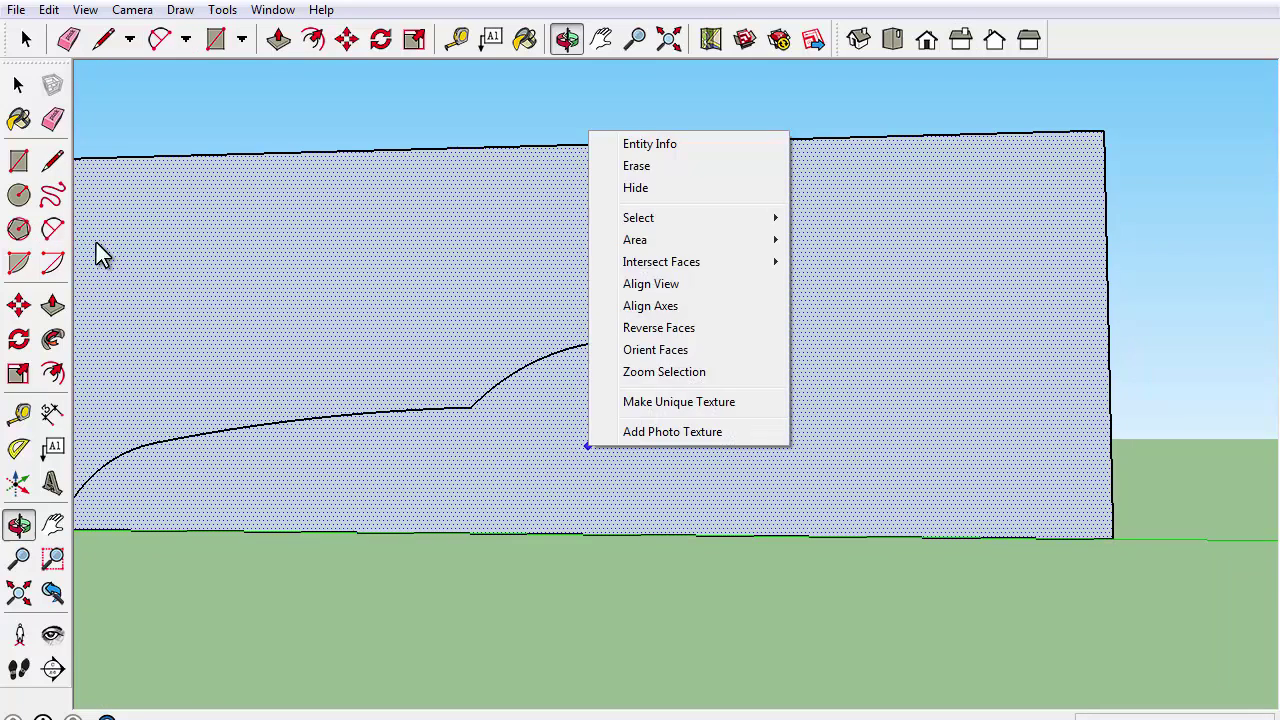
left_click(97, 244)
middle_click_drag(460, 390, 454, 451)
right_click(454, 451)
left_click(799, 591)
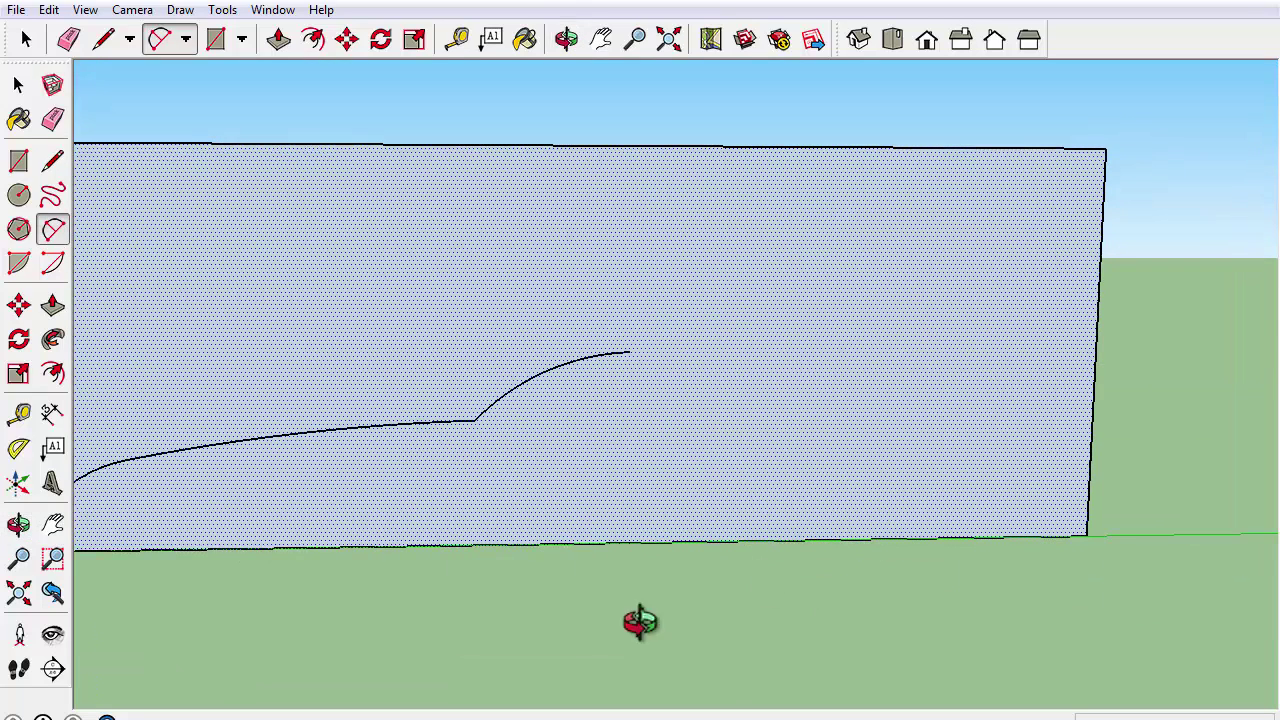
middle_click_drag(634, 583, 625, 550)
left_click(16, 85)
left_click(52, 229)
key("ctrl+z")
Draw a slightly bulged arc rising from the hood's end as the windshield.
left_click(474, 416)
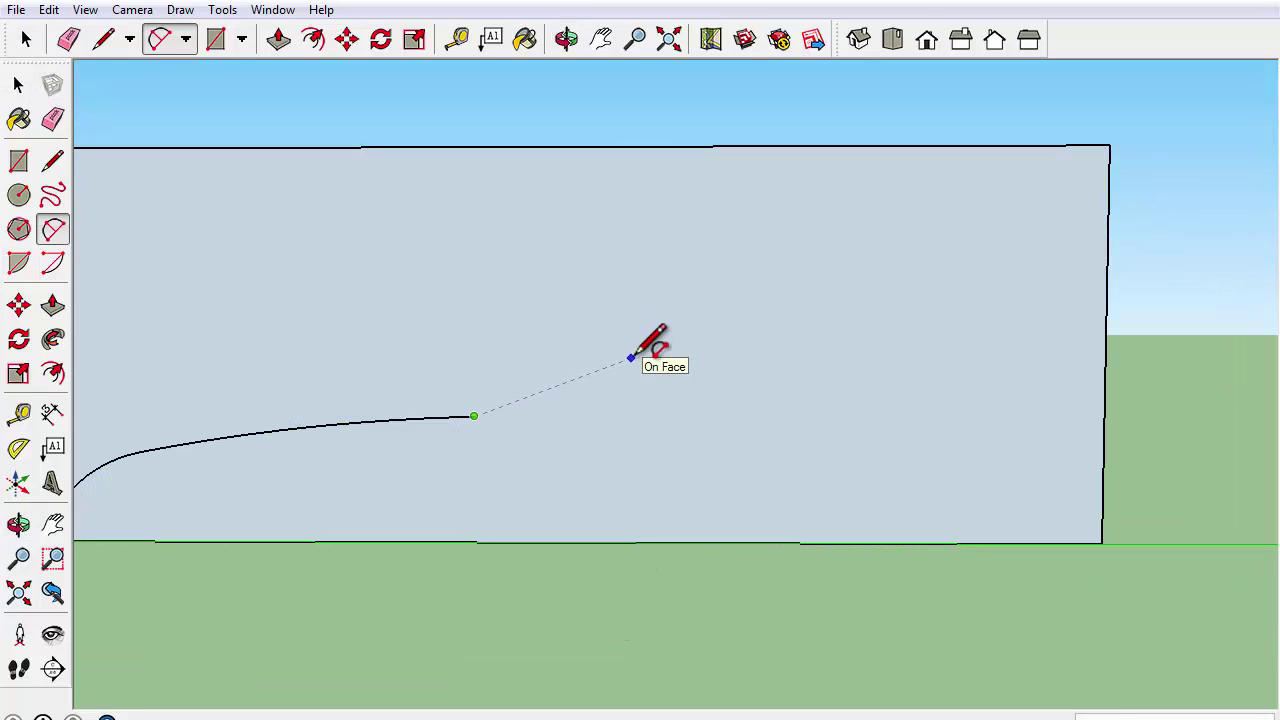
left_click(634, 331)
left_click(547, 364)
Draw a long roof arc from the windshield's upper end, sloping down toward the rear of the rectangle.
scroll(734, 403, "down", 2)
middle_click_drag(560, 370, 435, 367)
left_click(429, 365)
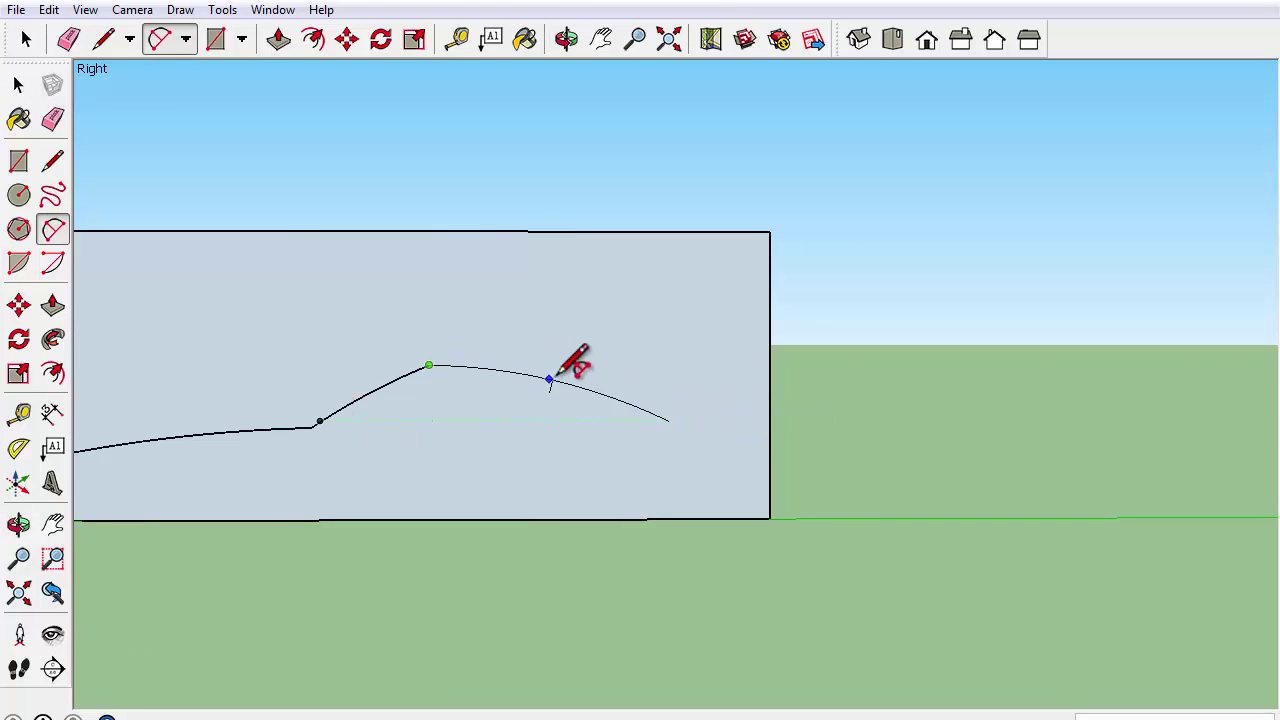
left_click(549, 377)
Draw a short line along the green axis from the roof arc's rear end.
middle_click_drag(517, 487, 597, 420, "shift")
scroll(746, 408, "up", 1)
middle_click_drag(746, 408, 651, 420, "shift")
scroll(541, 457, "up", 2)
left_click(52, 162)
left_click(543, 385)
left_click(565, 385)
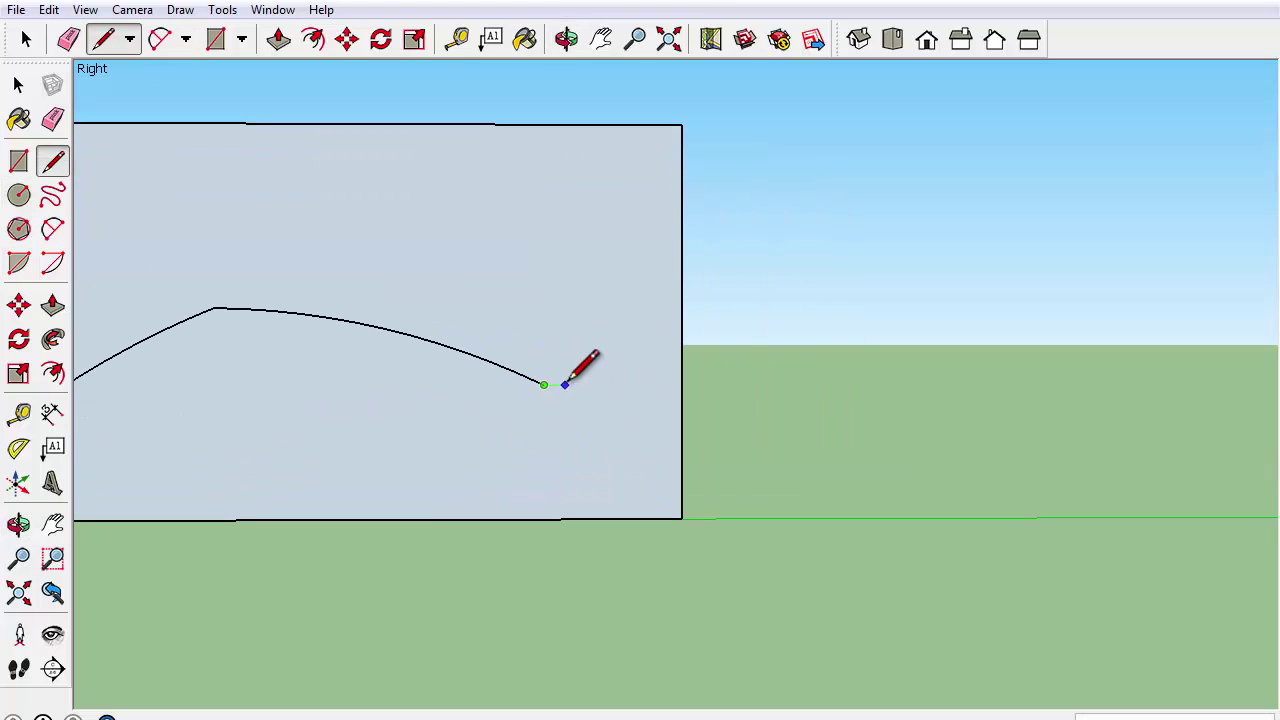
Draw an outward-bulging rear arc from the short line's end down to the bottom edge near the rectangle's far corner.
left_click(52, 229)
left_click(565, 385)
left_click(667, 519)
left_click(642, 432)
middle_click_drag(742, 495, 712, 480)
right_click(712, 480)
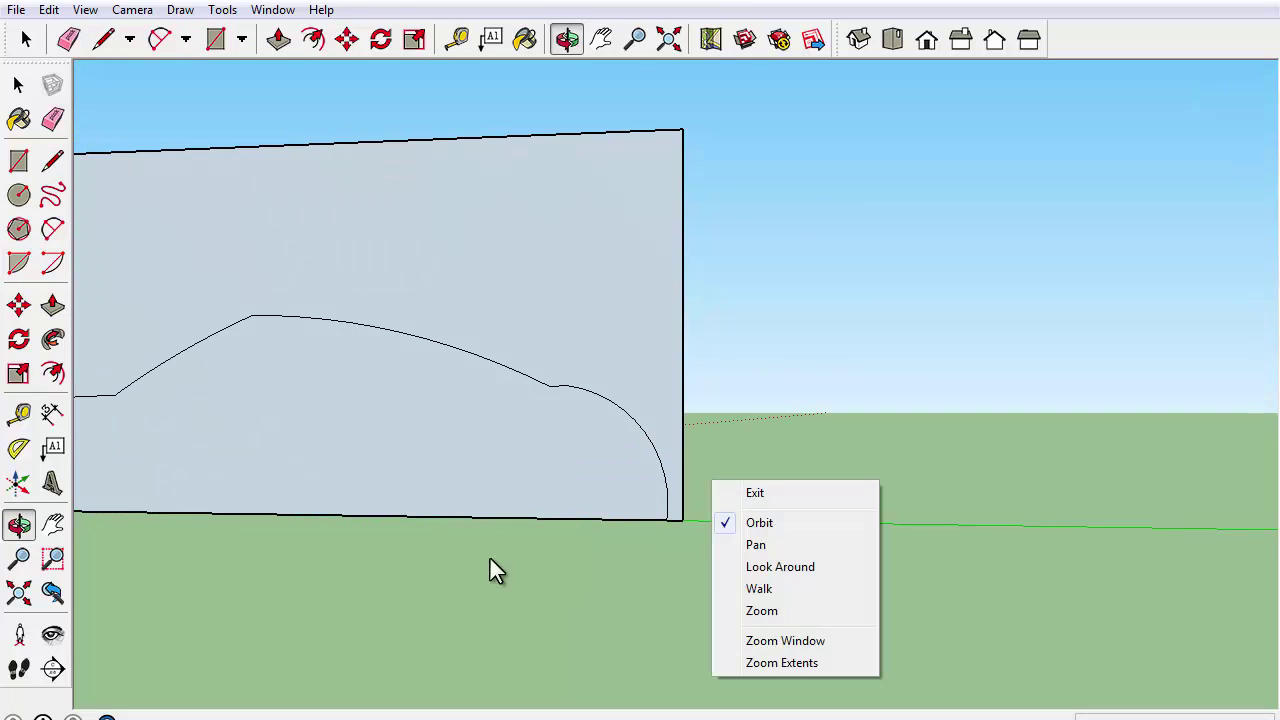
Bridge the junction between the short flat line and the rear arc with a line, and erase the leftover edge.
left_click(960, 39)
scroll(589, 386, "up", 7)
left_click(52, 162)
left_click(449, 367)
left_click(543, 379)
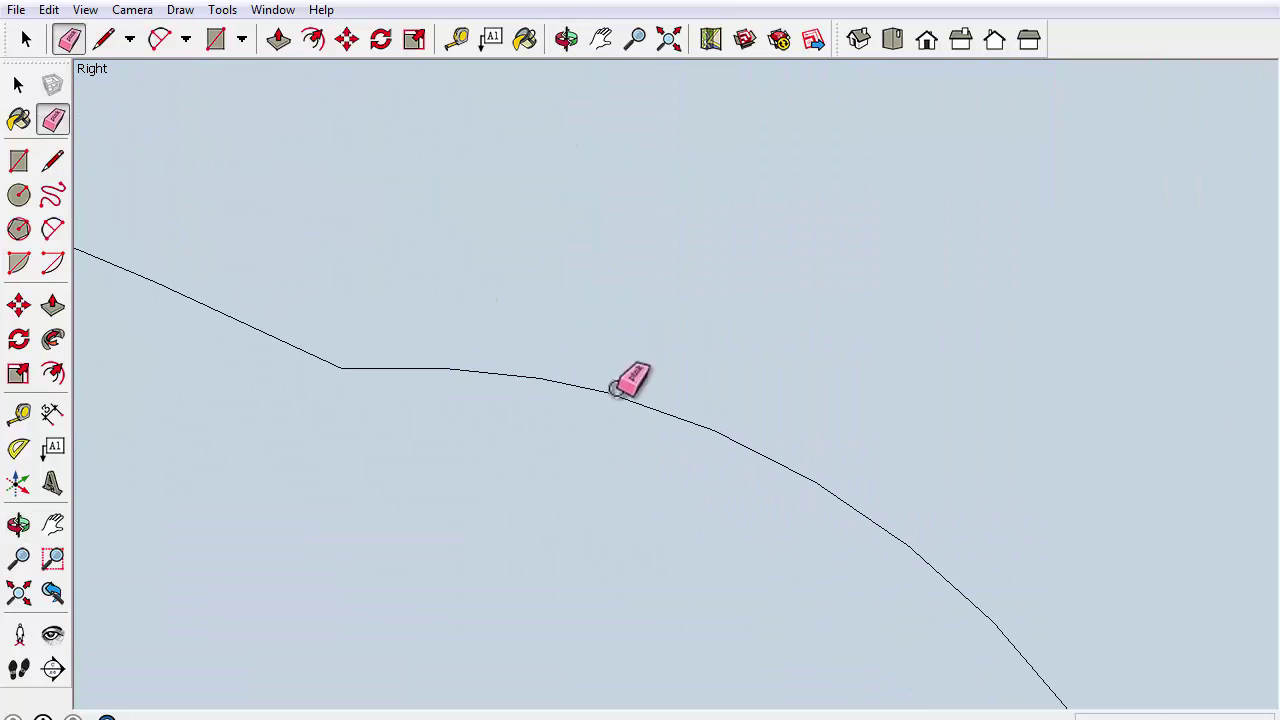
left_click(69, 39)
left_click_drag(506, 370, 480, 367)
Try to reshape the front arc's lower end near the origin and erase its leftover piece, and undo both edits.
scroll(625, 388, "down", 1)
scroll(625, 388, "down", 10)
middle_click_drag(480, 468, 790, 506, "shift")
scroll(729, 403, "up", 3)
middle_click_drag(729, 403, 1180, 310, "shift")
scroll(1095, 373, "up", 1)
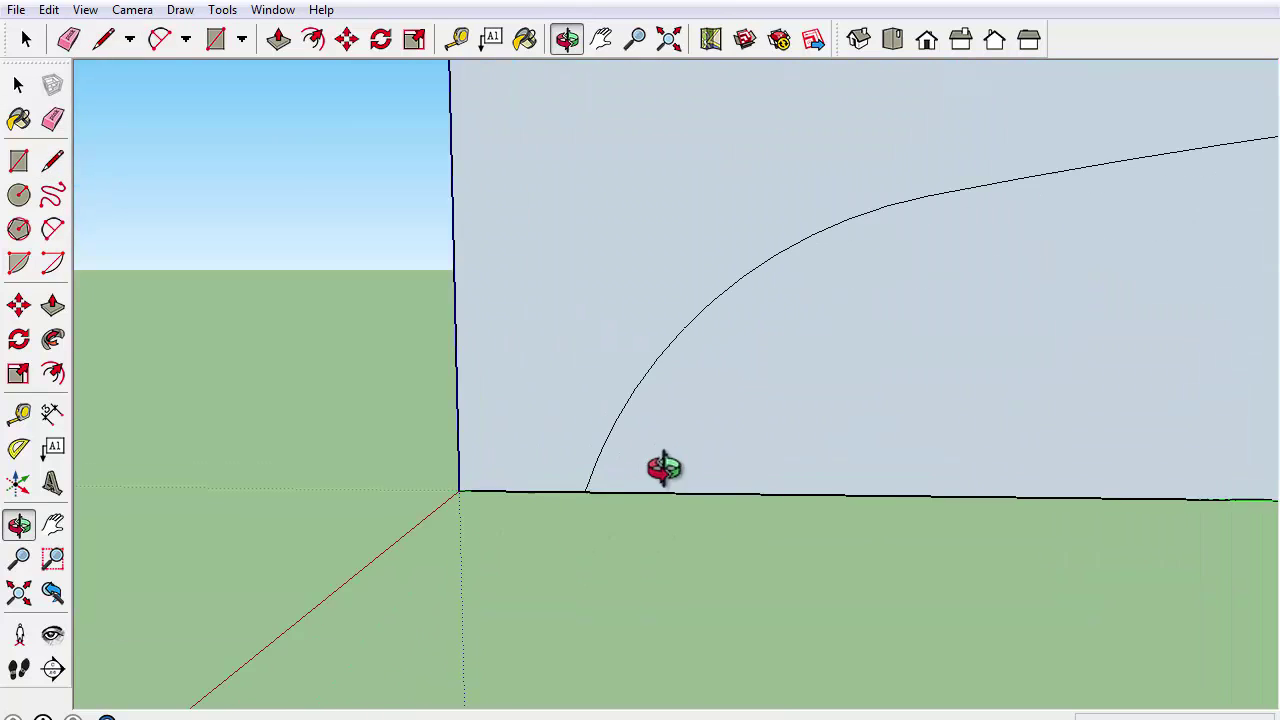
key("a")
scroll(600, 445, "up", 4)
key("Escape")
left_click(596, 480)
scroll(598, 481, "down", 2)
key("e")
left_click(561, 503)
scroll(561, 503, "down", 3)
key("ctrl+z")
key("ctrl+z")
Try a vertical line from the front arc's lower part down to the bottom edge, and undo it.
scroll(240, 400, "up", 1)
middle_click_drag(225, 398, 277, 366, "shift")
key("l")
scroll(520, 430, "up", 5)
left_click(600, 203)
left_click(600, 366)
scroll(600, 294, "down", 4)
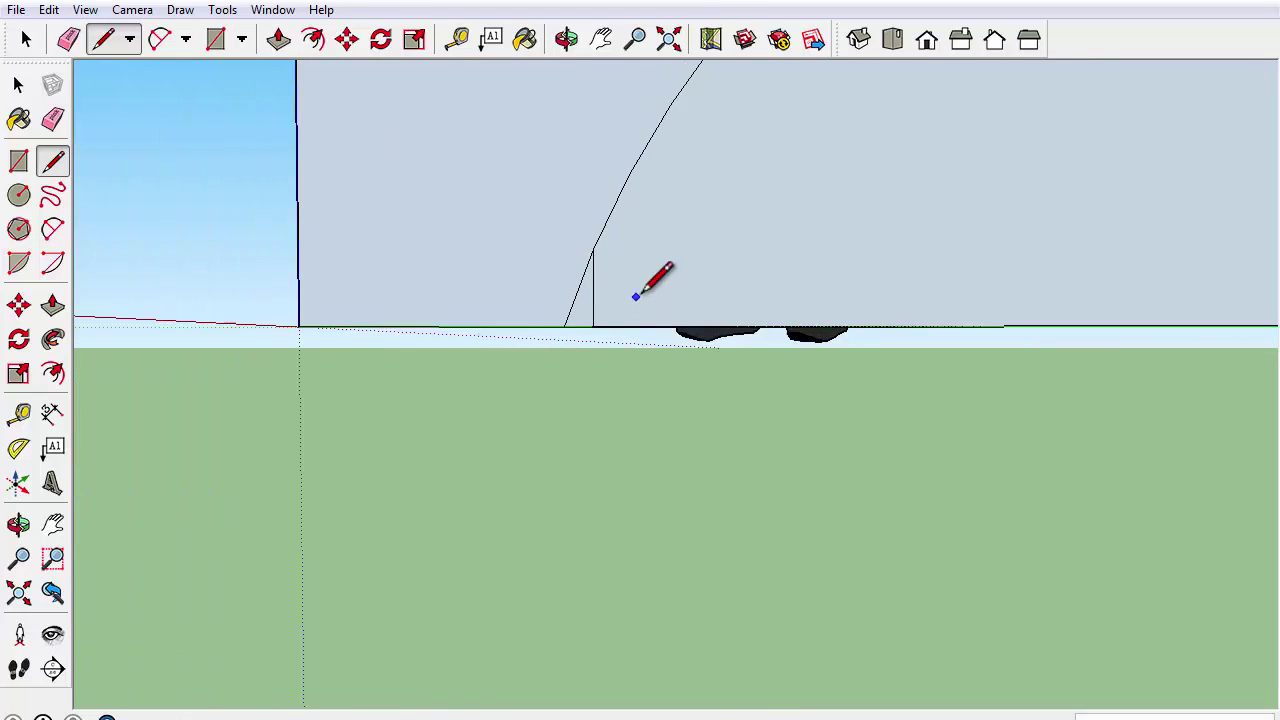
middle_click_drag(643, 294, 586, 410, "shift")
key("ctrl+z")
Round the front end with a small arc from the bottom edge to the front arc, and erase the outer leftover segment.
key("a")
left_click(53, 195)
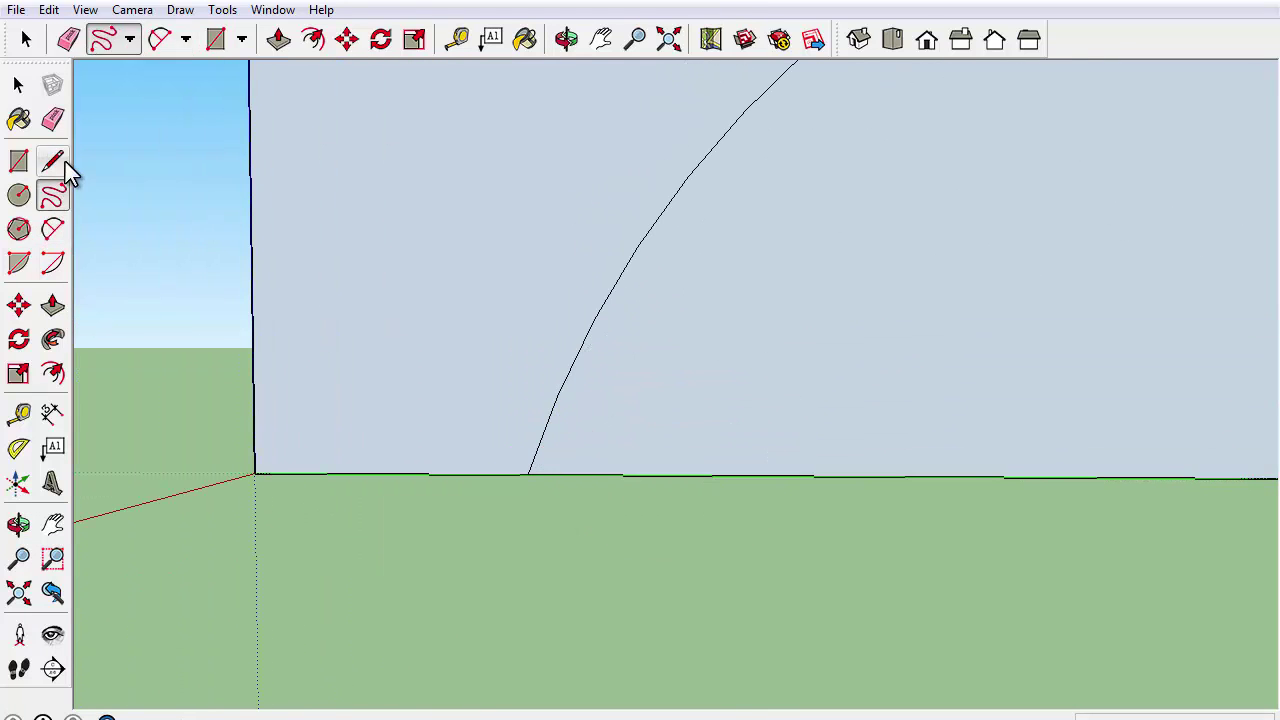
key("ctrl+z")
key("a")
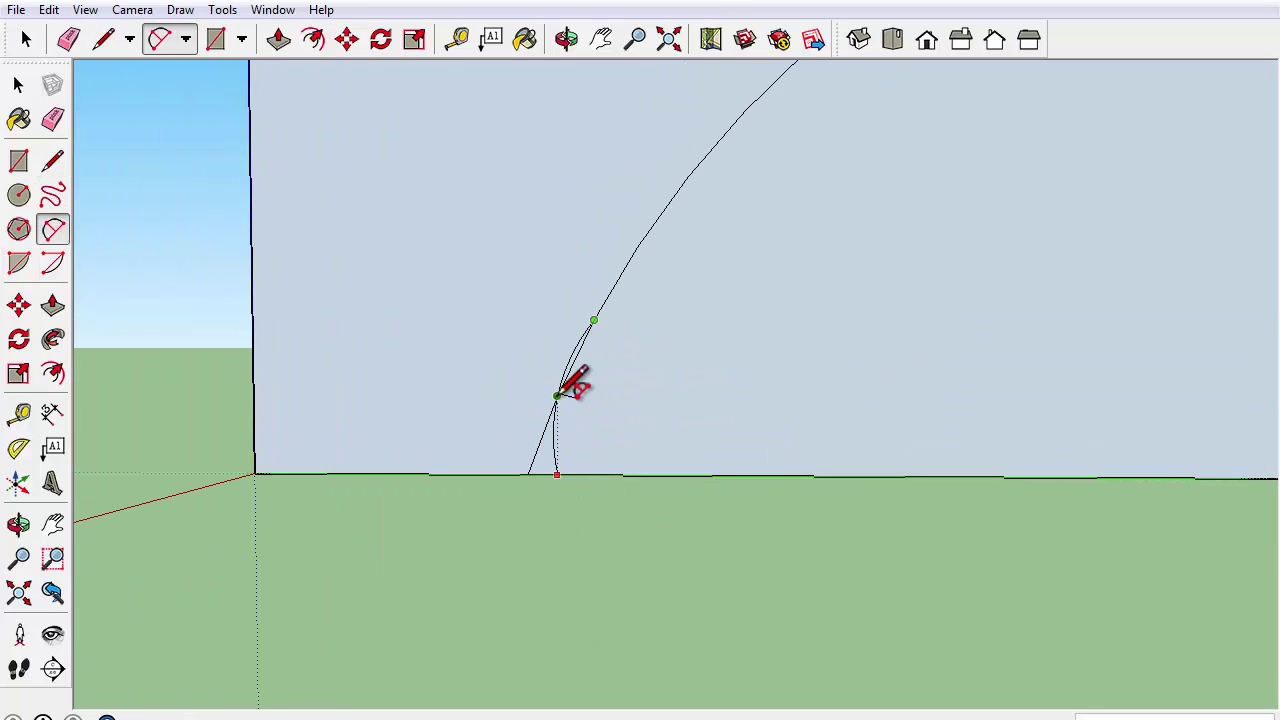
scroll(680, 357, "down", 3)
left_click(662, 415)
scroll(760, 512, "down", 1)
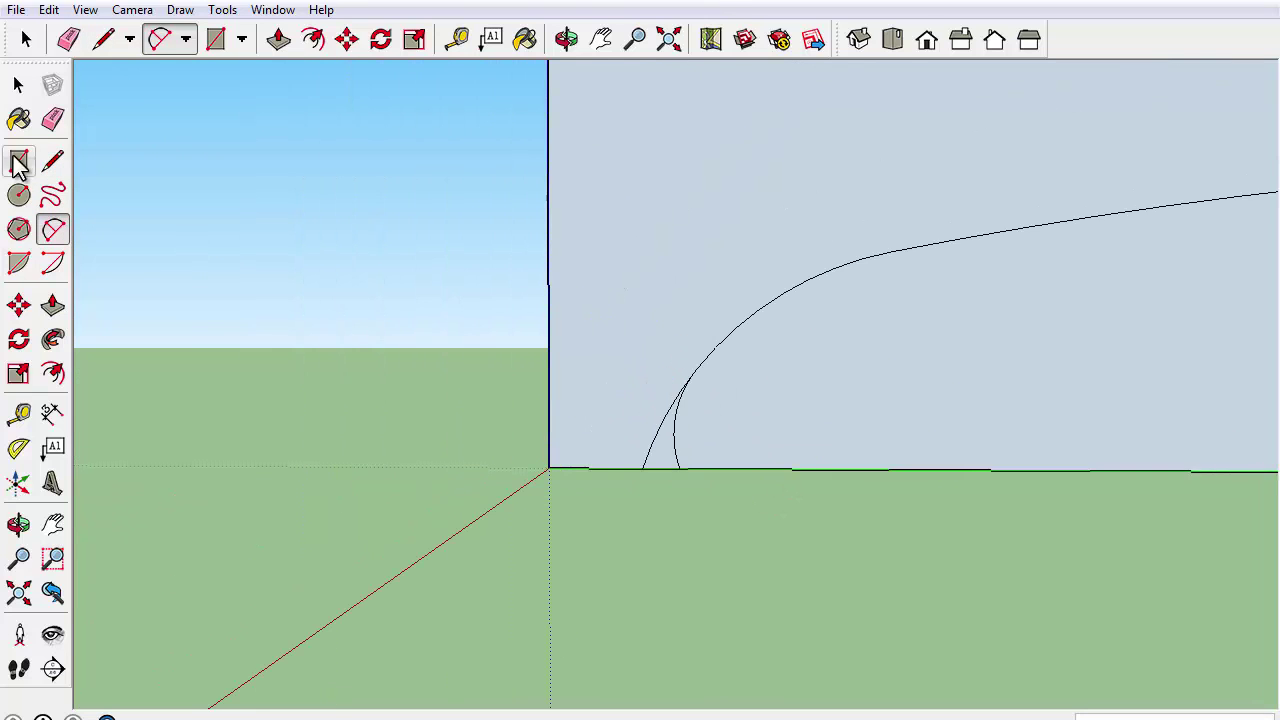
left_click(53, 119)
left_click(655, 432)
Select all the curves that make up the car profile, from the front arcs to the rear arc.
scroll(290, 470, "down", 10)
mouse_move(648, 440)
middle_mouse_down()
mouse_move(438, 519)
mouse_move(480, 514)
mouse_move(630, 405)
mouse_move(530, 475)
middle_mouse_up()
middle_click_drag(388, 420, 464, 391)
scroll(427, 499, "up", 2)
middle_click_drag(427, 499, 464, 490)
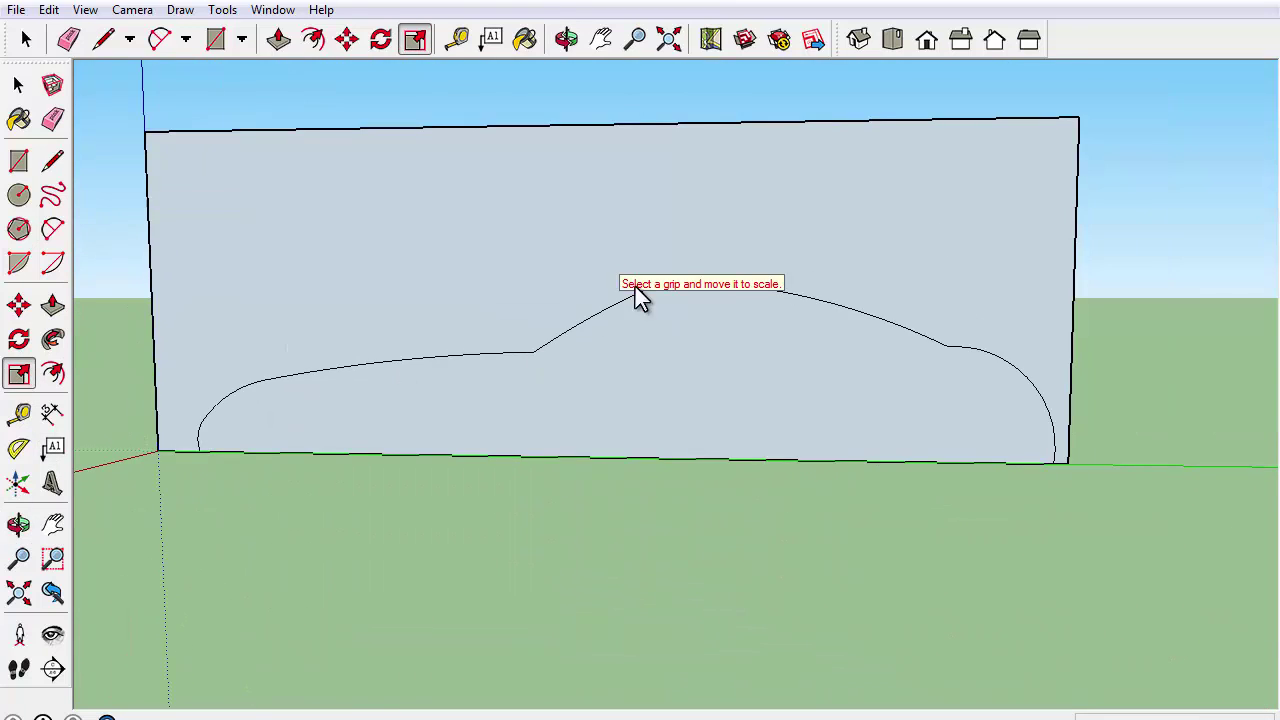
middle_click_drag(634, 309, 396, 472)
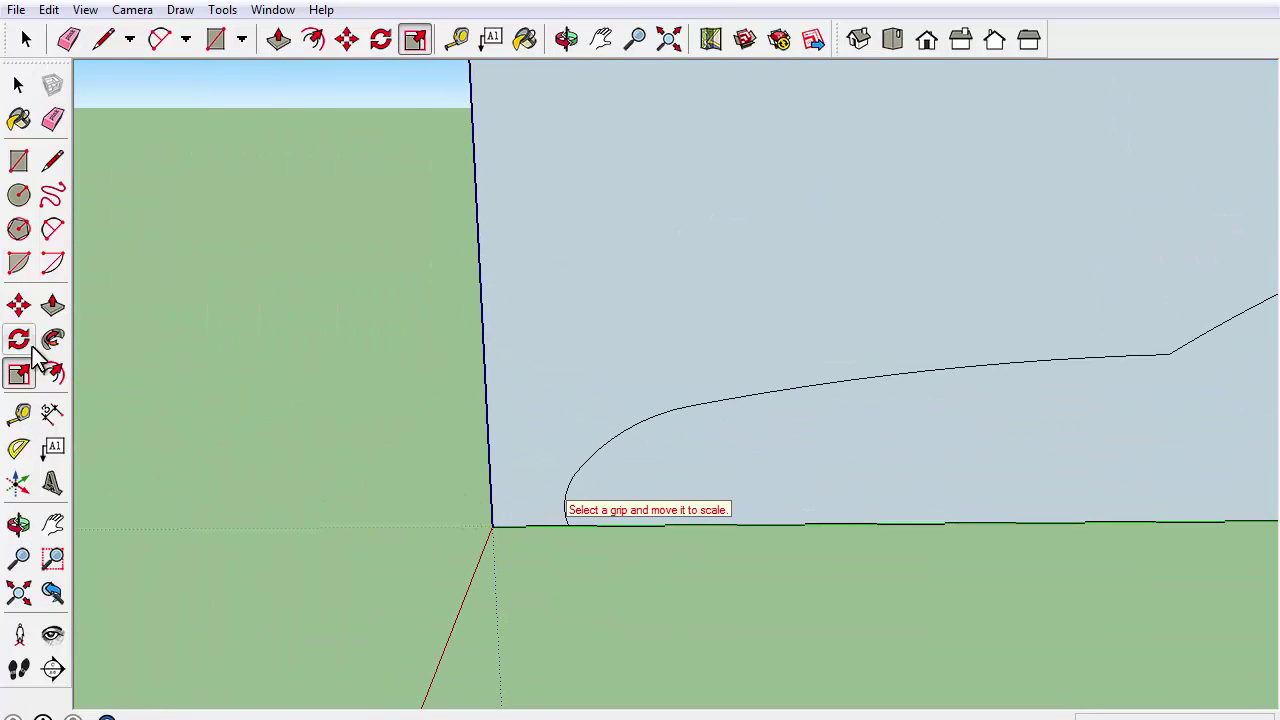
left_click(625, 438)
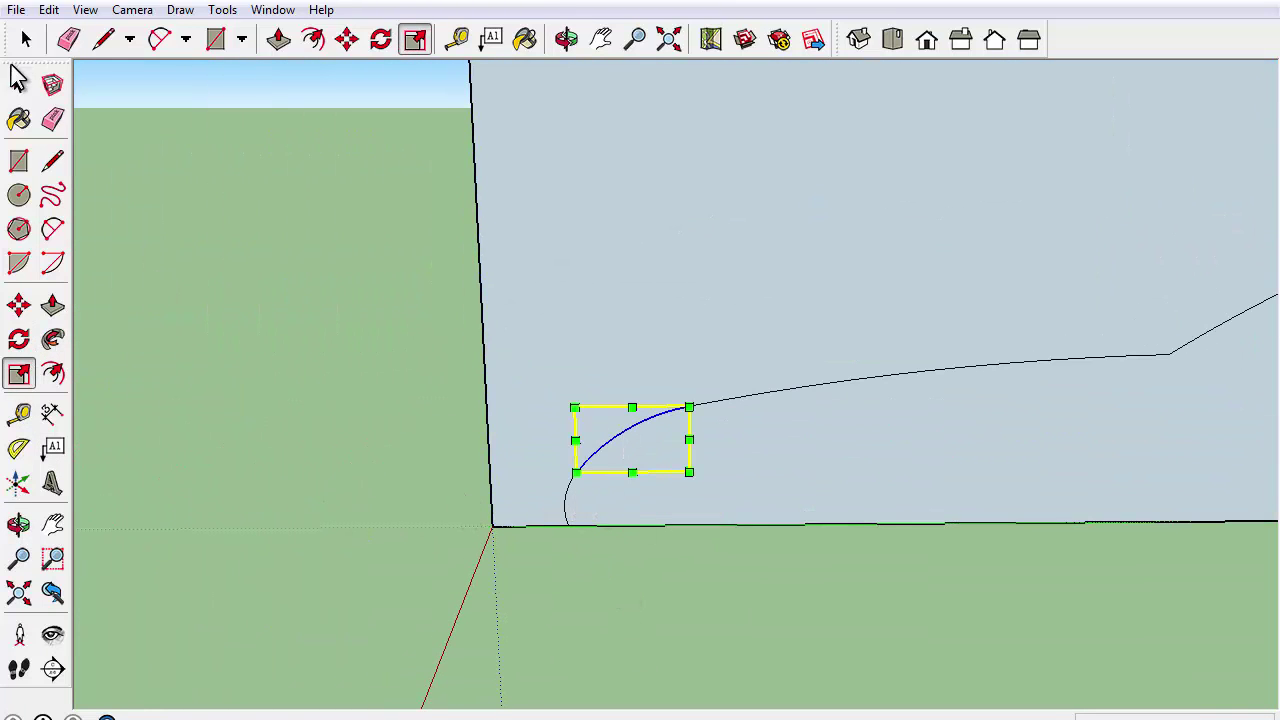
left_click(27, 40)
scroll(571, 491, "up", 4)
left_click(449, 372, "shift")
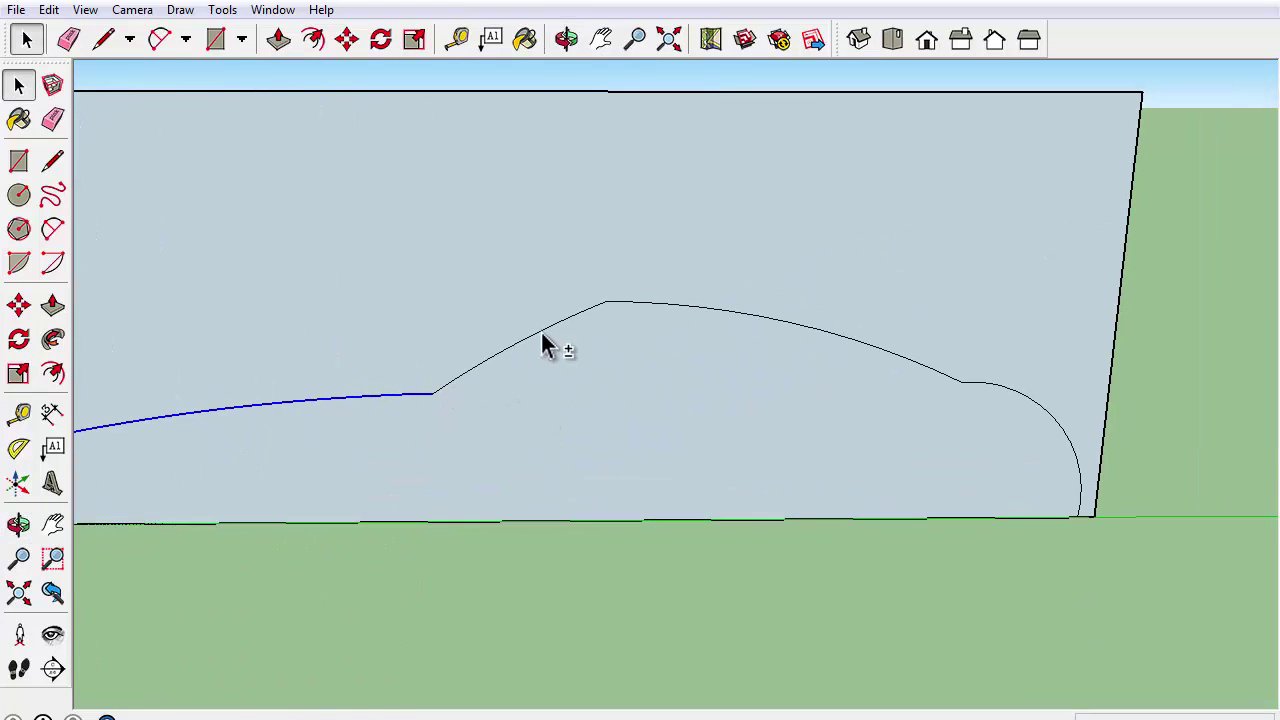
key("o")
scroll(590, 350, "up", 3)
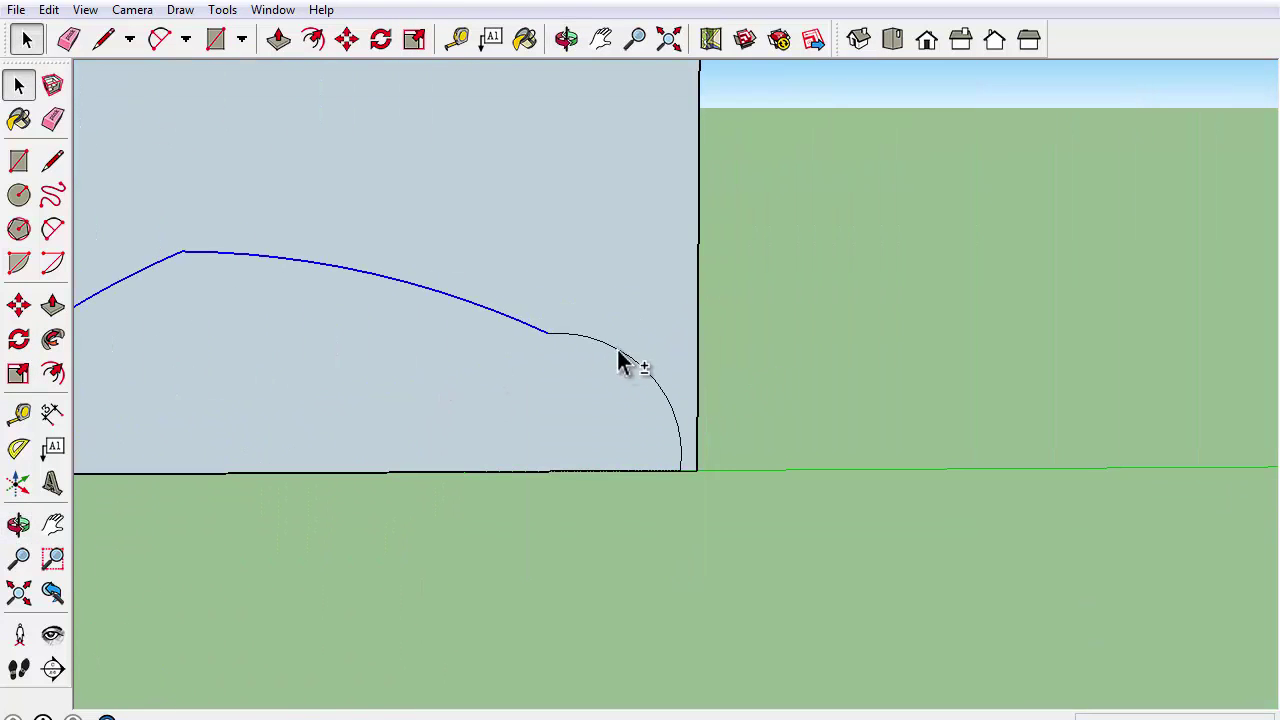
scroll(565, 347, "down", 6)
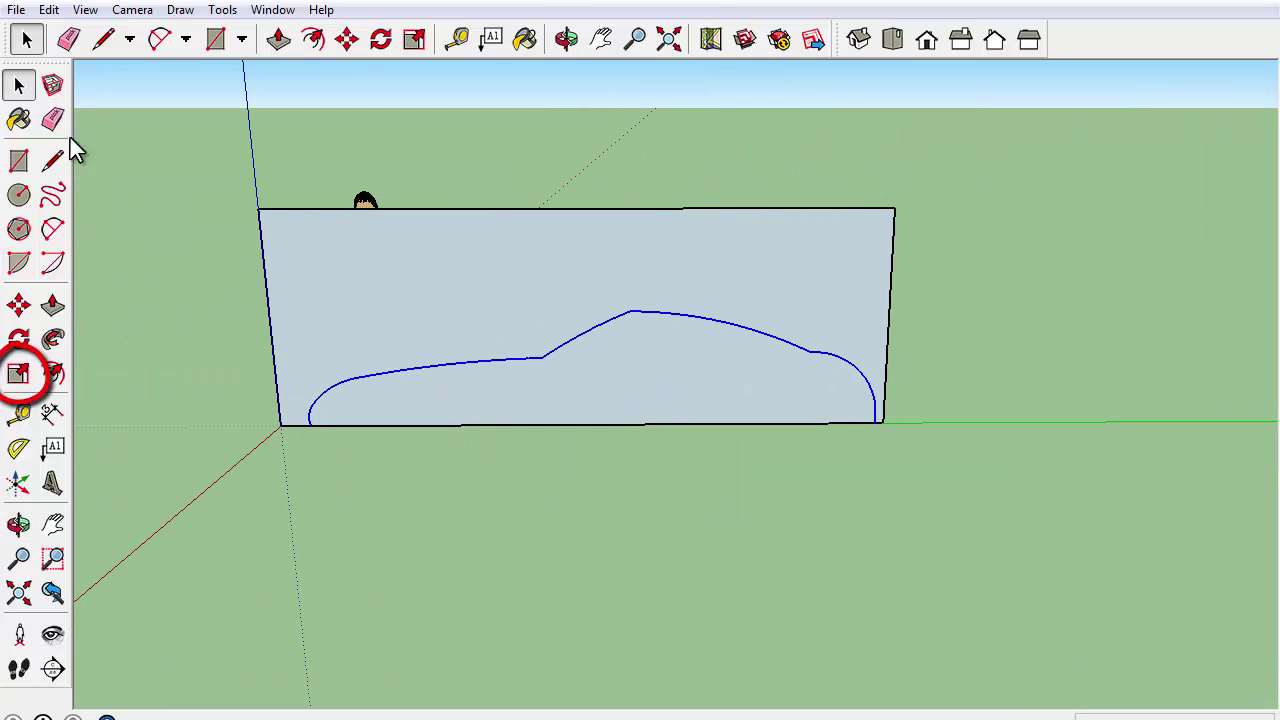
Scale the selected car profile outward at its front end, close to the rectangle's edge at the origin.
left_click(22, 372)
scroll(634, 325, "up", 4)
middle_click_drag(640, 318, 660, 268)
left_click_drag(197, 325, 164, 317)
middle_click_drag(330, 455, 391, 394)
scroll(314, 440, "up", 2)
right_click(314, 440)
left_click(263, 580)
scroll(500, 450, "down", 2)
middle_click_drag(530, 450, 477, 505)
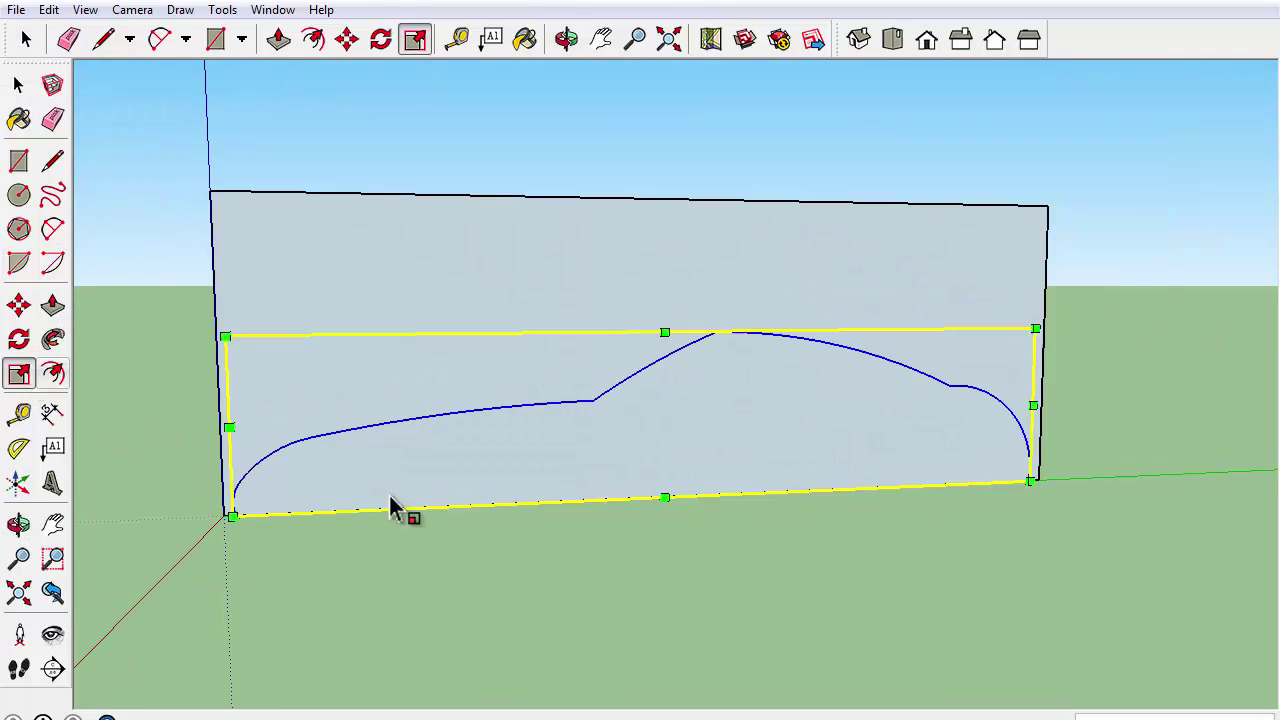
Scale the selected profile slightly outward at its rear end toward the rectangle's far edge.
left_click(18, 524)
left_click_drag(500, 545, 420, 565)
left_click(18, 373)
left_click_drag(1069, 333, 1083, 329)
scroll(1180, 512, "up", 2)
scroll(760, 523, "down", 3)
Scale the profile's height slightly up and partly back down from its upper side, and clear the selection.
middle_click_drag(500, 510, 560, 480)
left_click_drag(753, 330, 754, 312)
middle_click_drag(780, 468, 754, 478)
right_click(754, 478)
left_click_drag(744, 309, 754, 321)
left_click(18, 373)
middle_click_drag(533, 511, 560, 520)
left_click(560, 520)
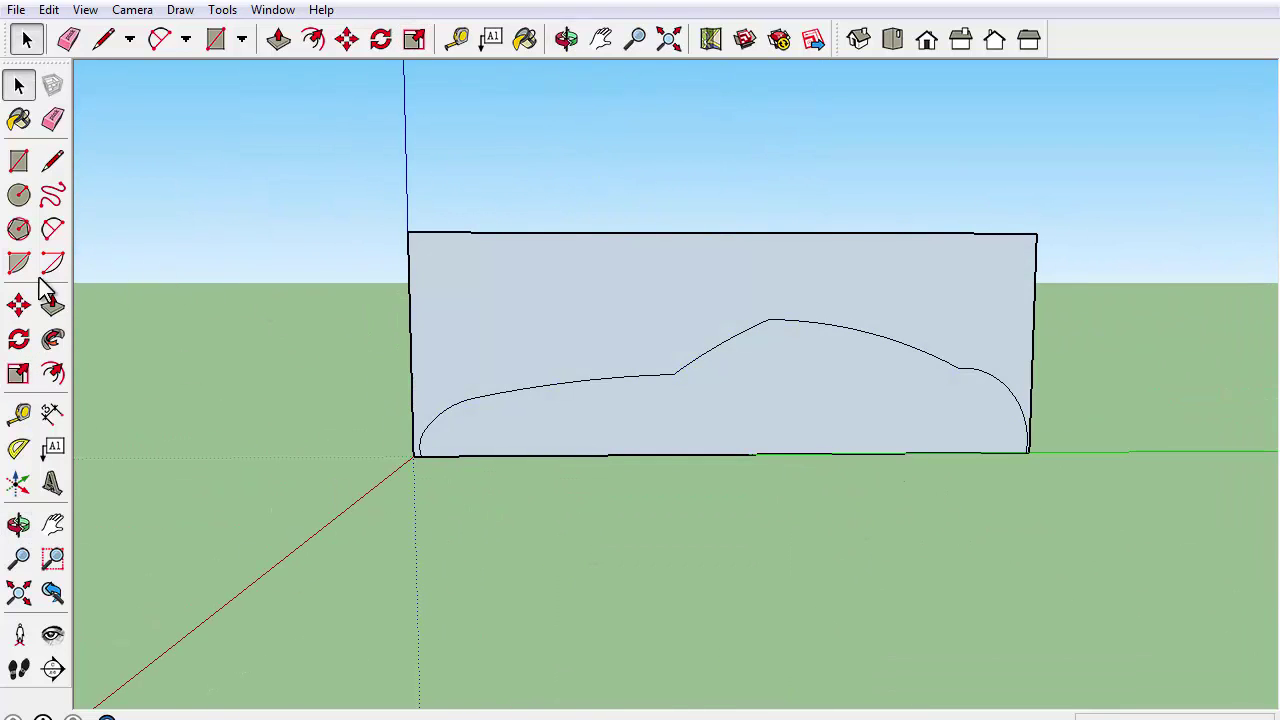
Delete the rectangle's face around the car profile and erase the leftover rectangle edges, including the short ends at the front and rear.
left_click(410, 382)
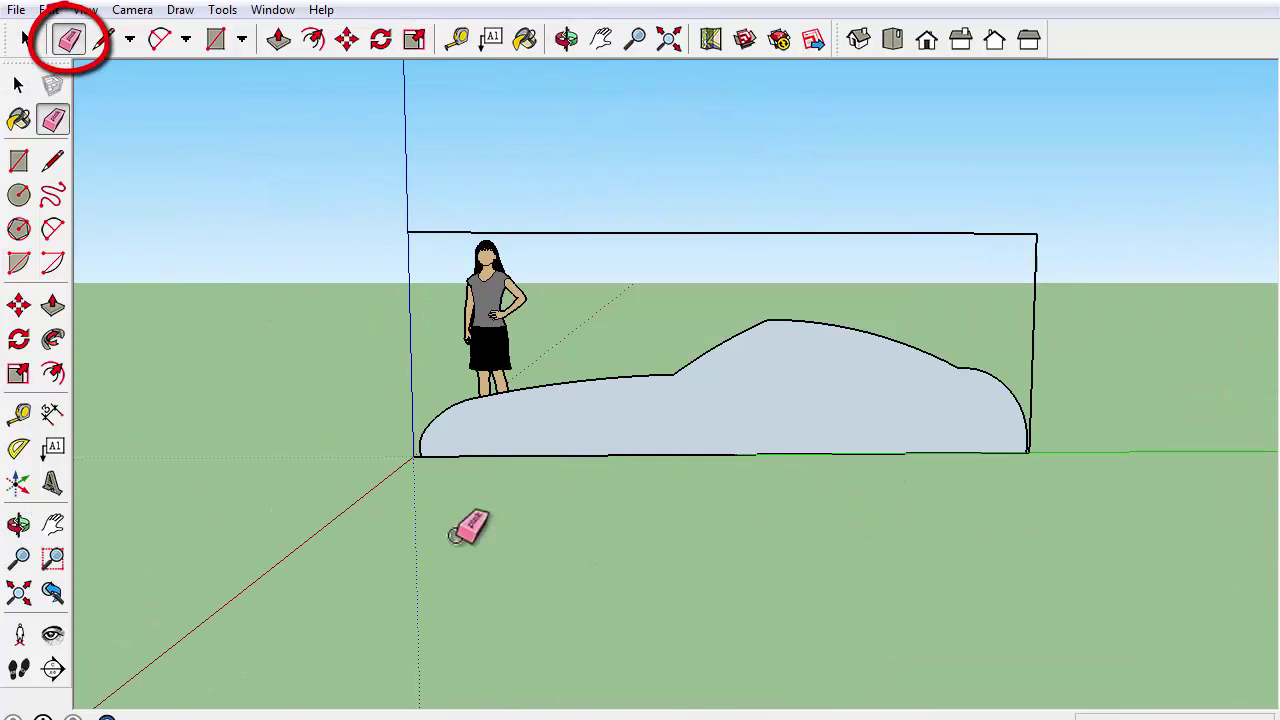
scroll(450, 540, "up", 5)
scroll(415, 318, "down", 5)
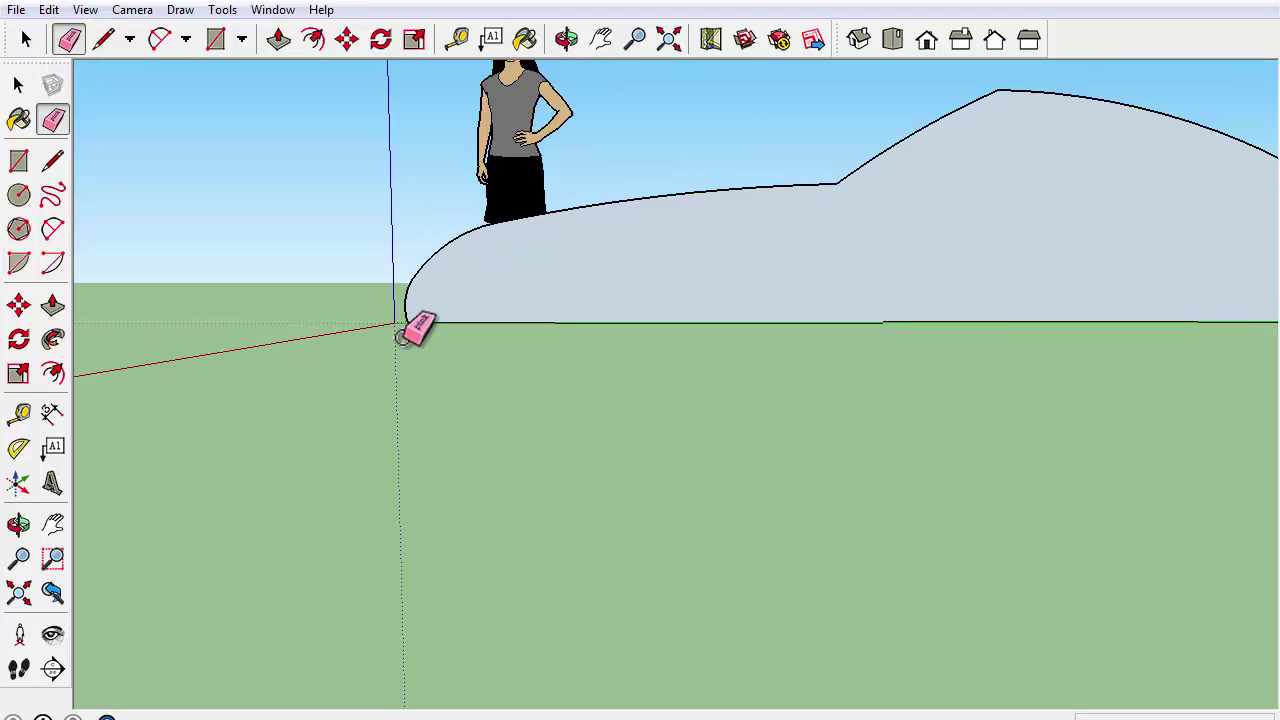
scroll(905, 280, "up", 6)
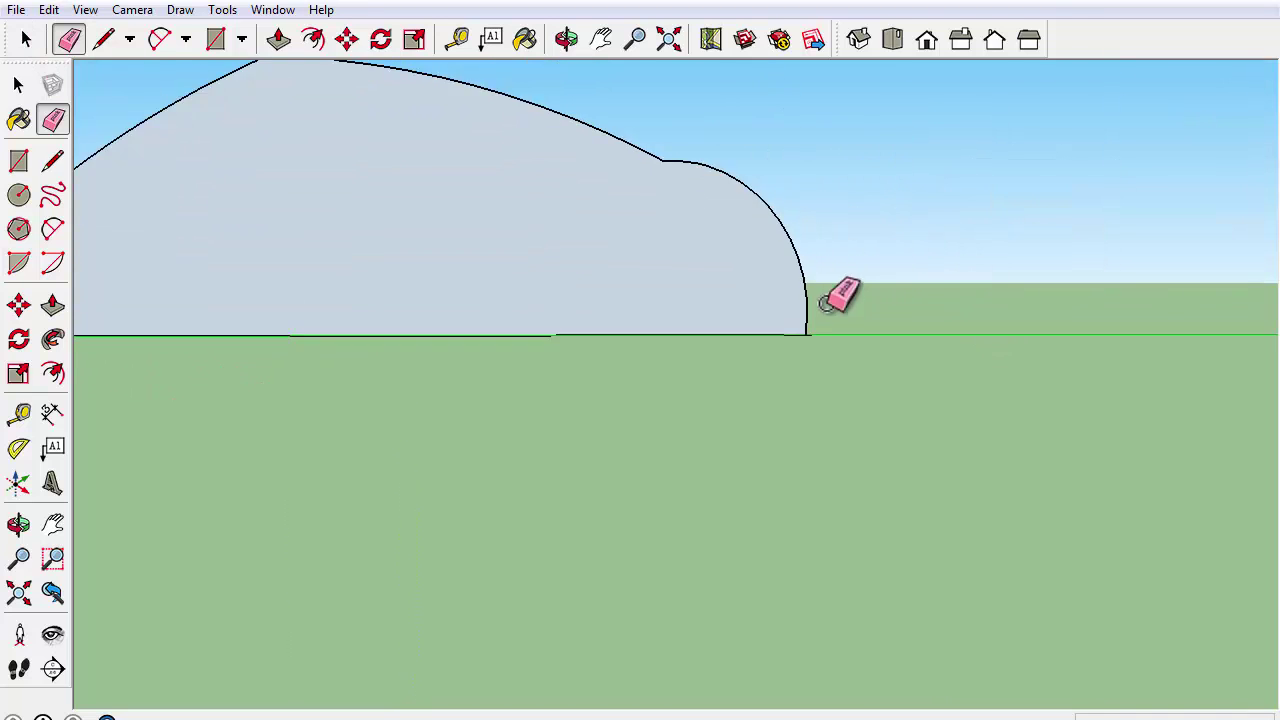
scroll(792, 356, "down", 6)
middle_click_drag(455, 446, 913, 454)
mouse_move(455, 360)
middle_mouse_down()
mouse_move(680, 471)
mouse_move(449, 375)
mouse_move(515, 401)
middle_mouse_up()
right_click(449, 375)
left_click(836, 424)
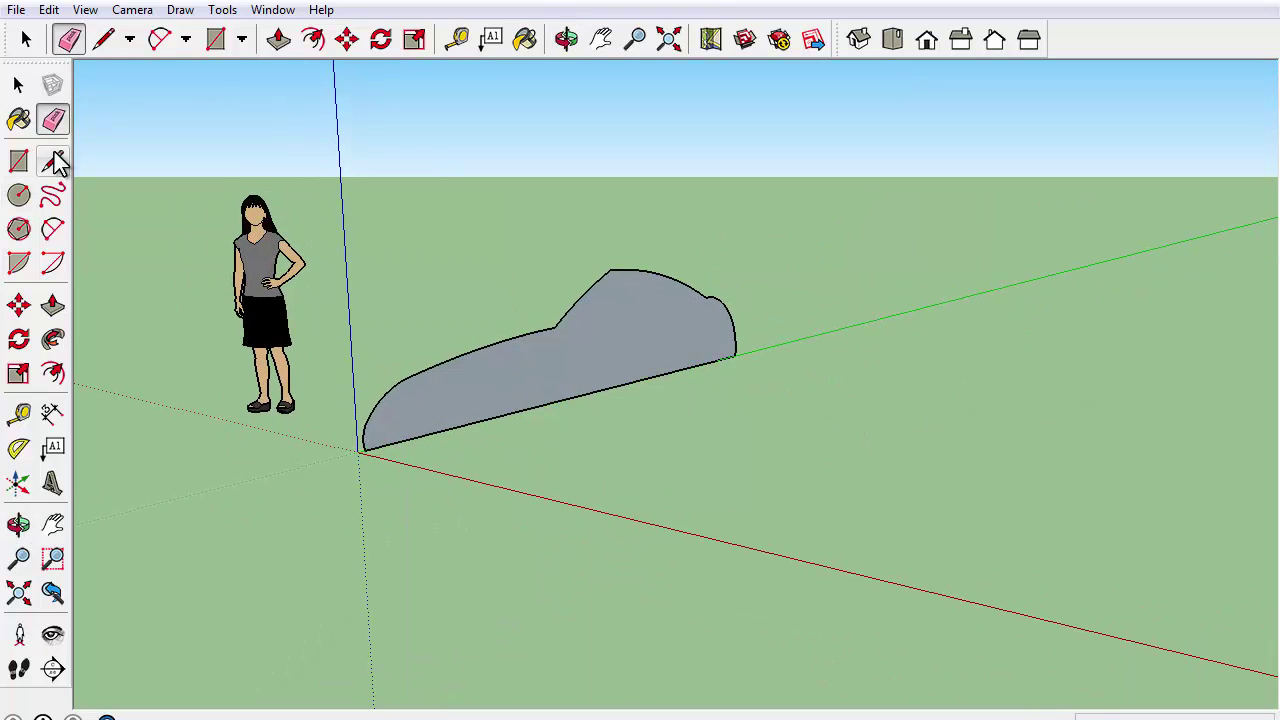
Extrude the car profile face along the red axis into a narrow first section of the body.
left_click(52, 306)
middle_click_drag(430, 420, 557, 432)
scroll(518, 522, "up", 3)
right_click(557, 432)
left_click(849, 398)
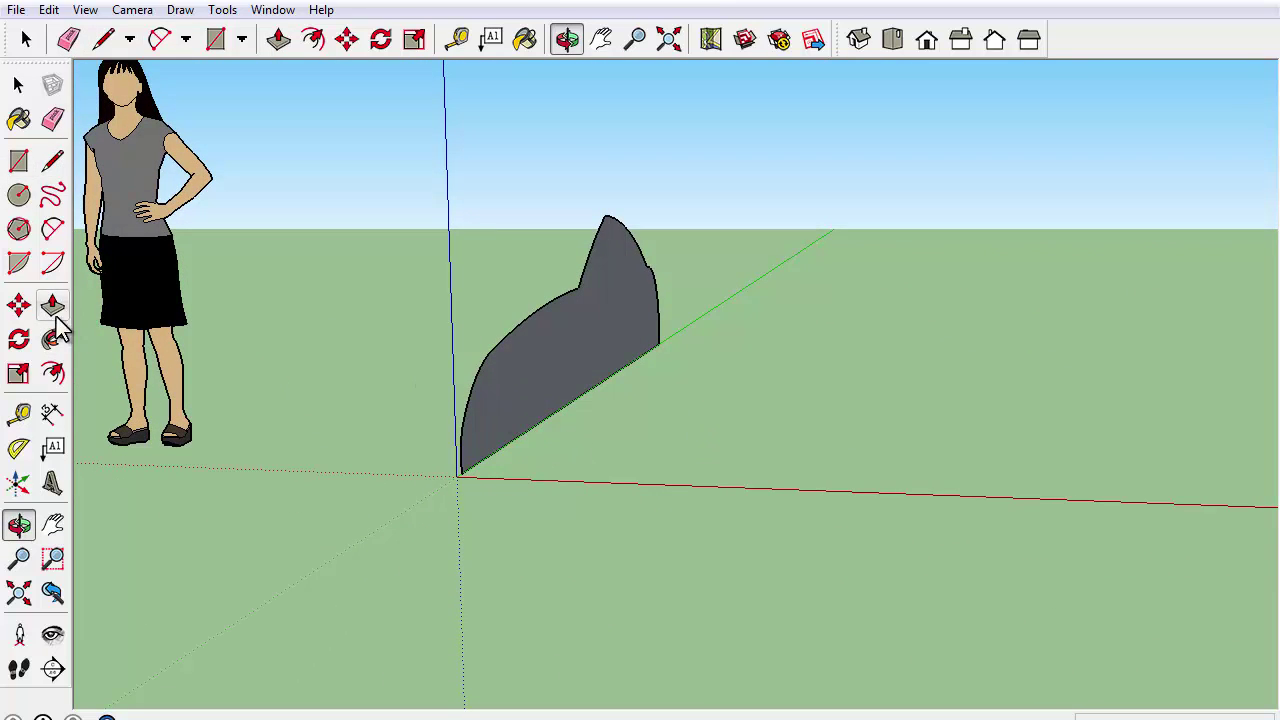
left_click_drag(536, 390, 556, 392)
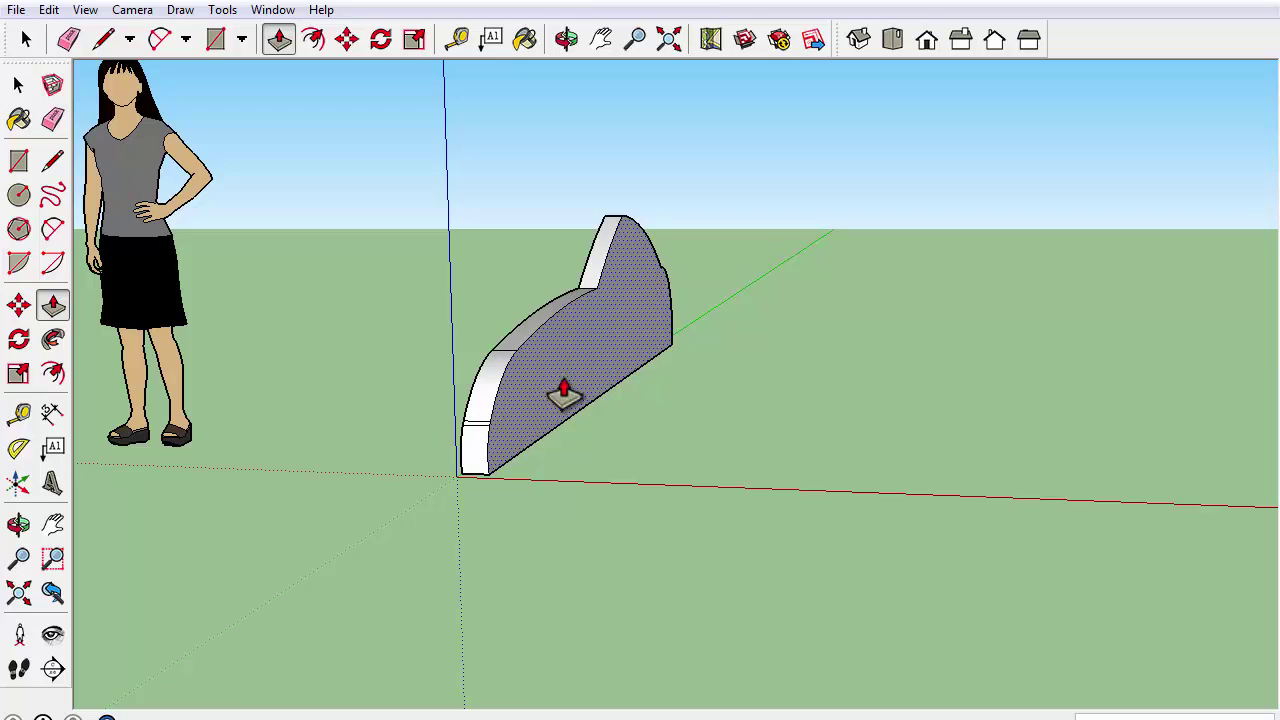
Extrude the body's side face outward again as a second section, keeping the edges of the first section.
middle_click_drag(571, 398, 829, 534)
right_click(829, 534)
middle_click_drag(662, 287, 412, 310)
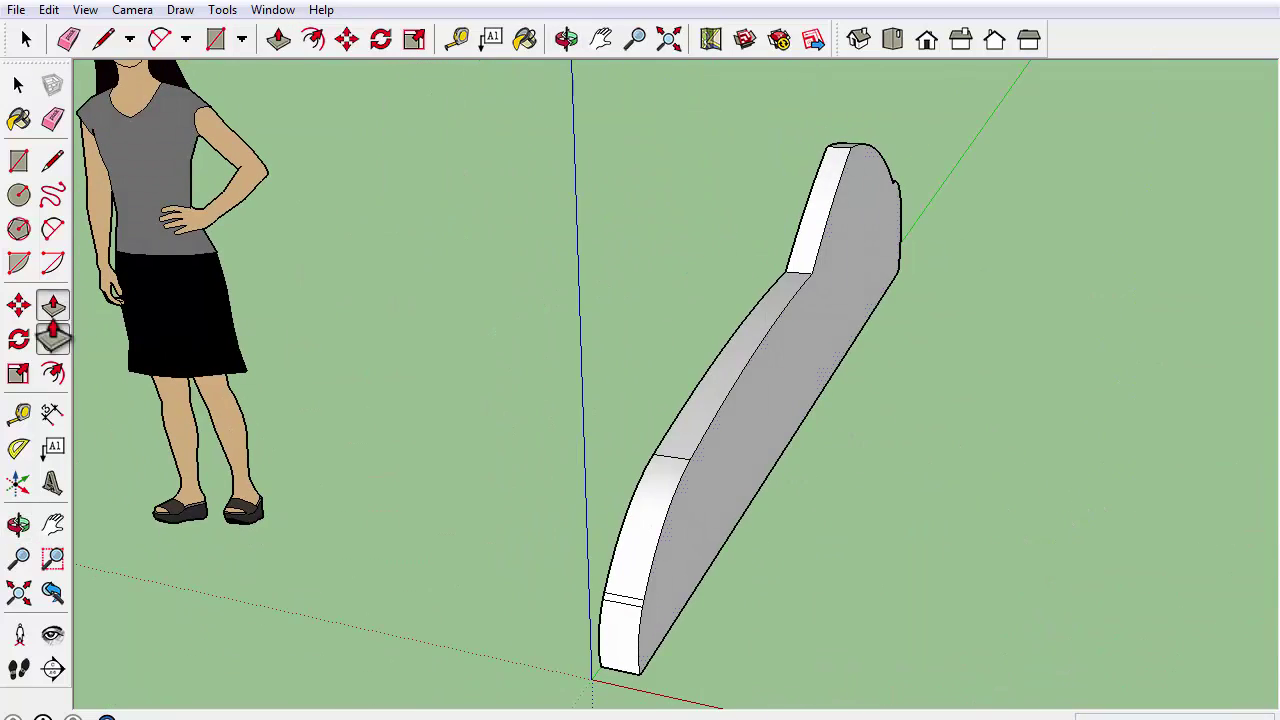
middle_click_drag(404, 511, 504, 455)
right_click(504, 455)
left_click(549, 458)
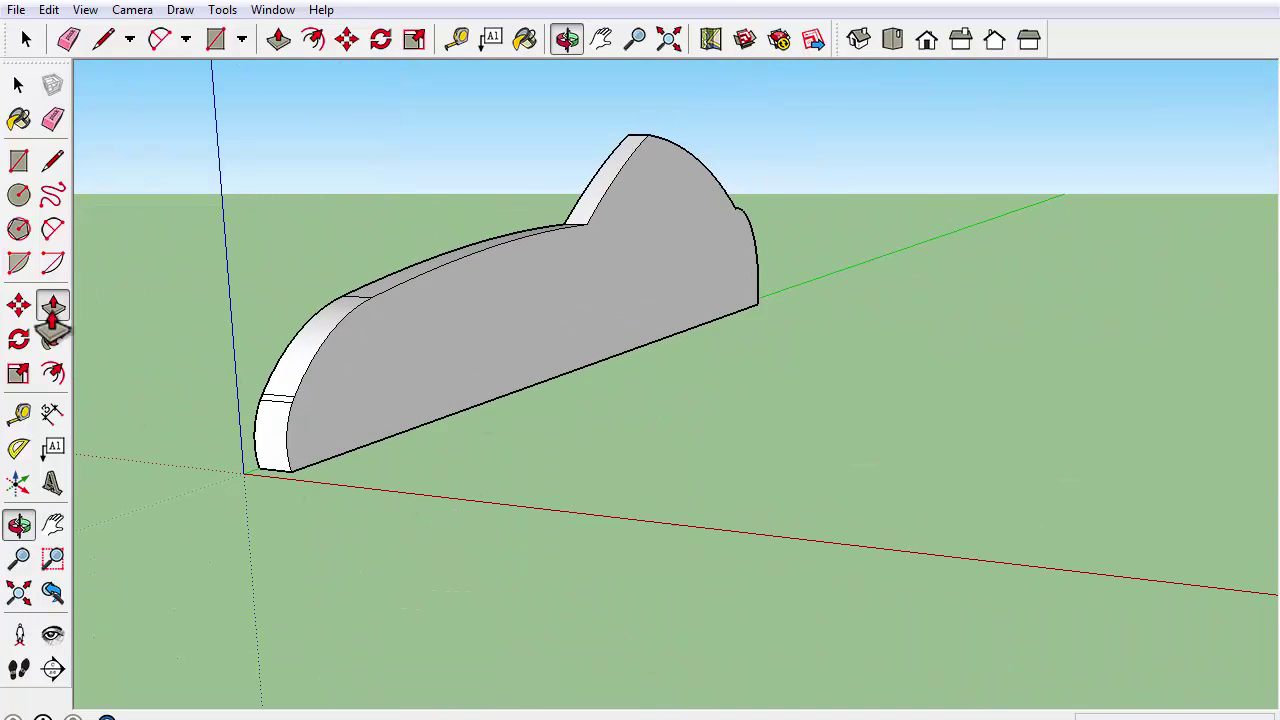
middle_click_drag(177, 429, 463, 360)
left_click_drag(487, 362, 561, 376)
key("ctrl")
Scale the second section's outer side face slightly smaller from its upper front and upper rear corners.
middle_click_drag(635, 436, 450, 515)
left_click(18, 86)
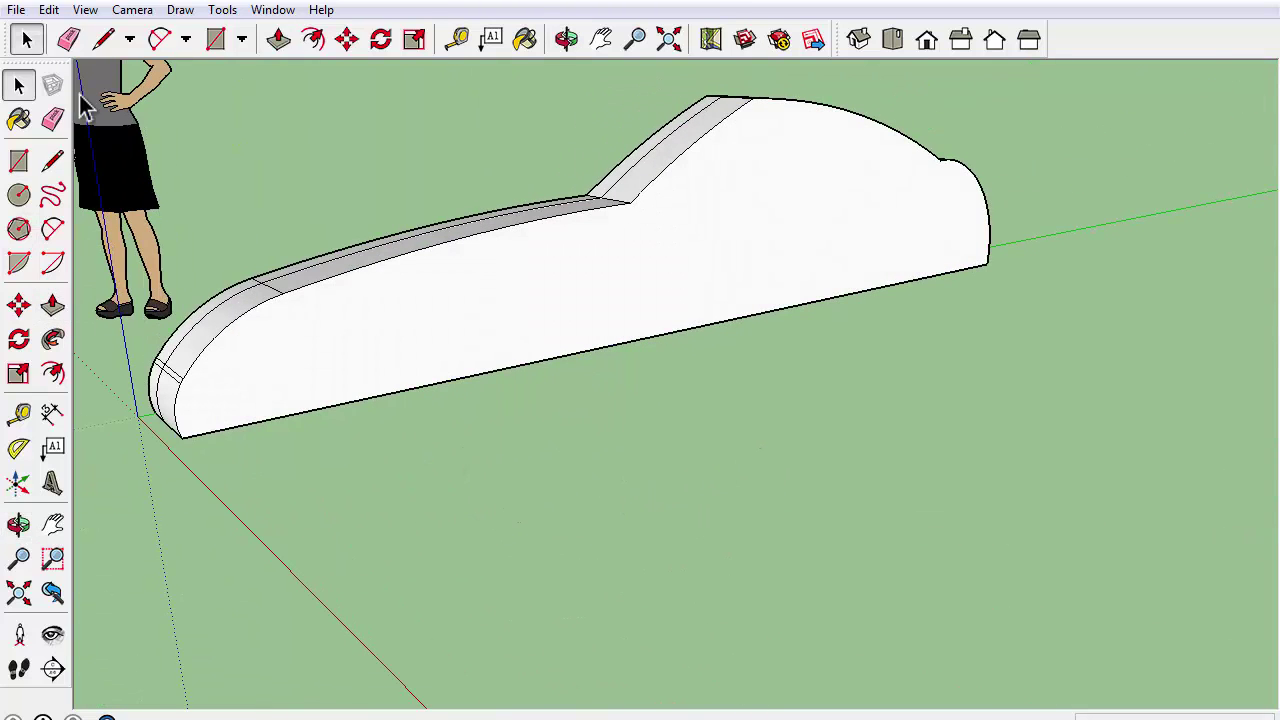
left_click(458, 375)
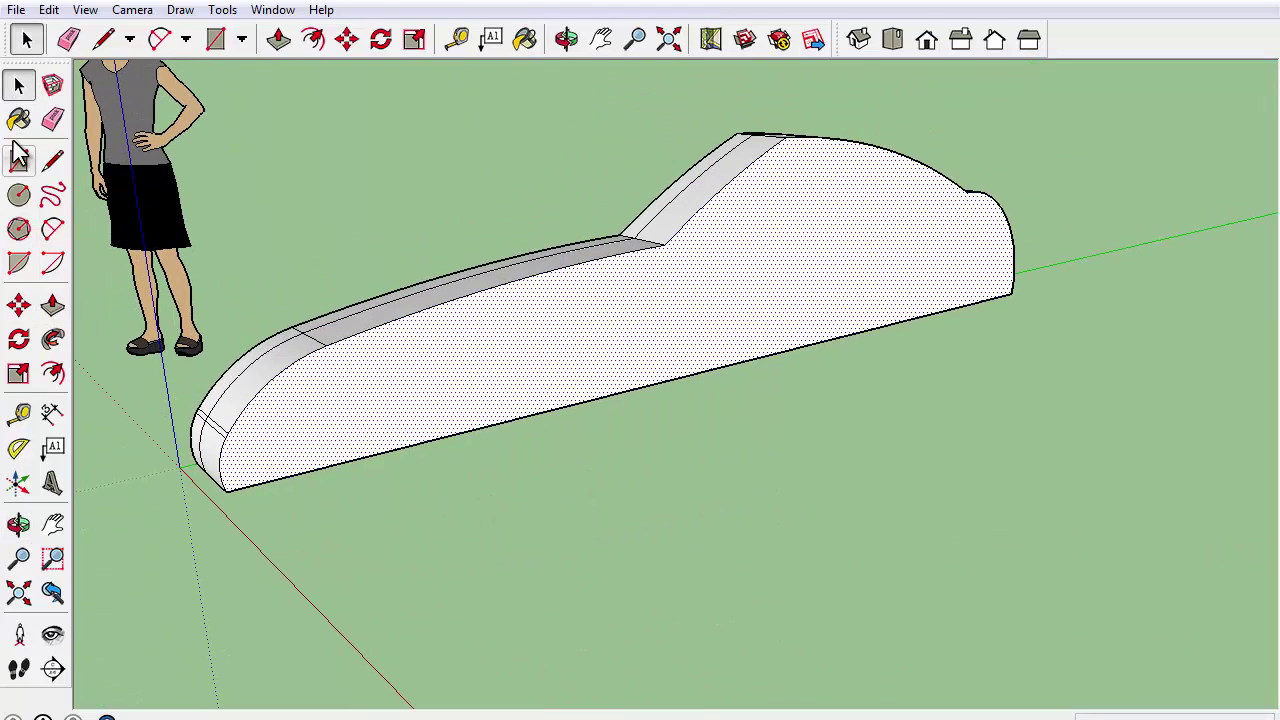
left_click(19, 374)
middle_click_drag(337, 366, 250, 268)
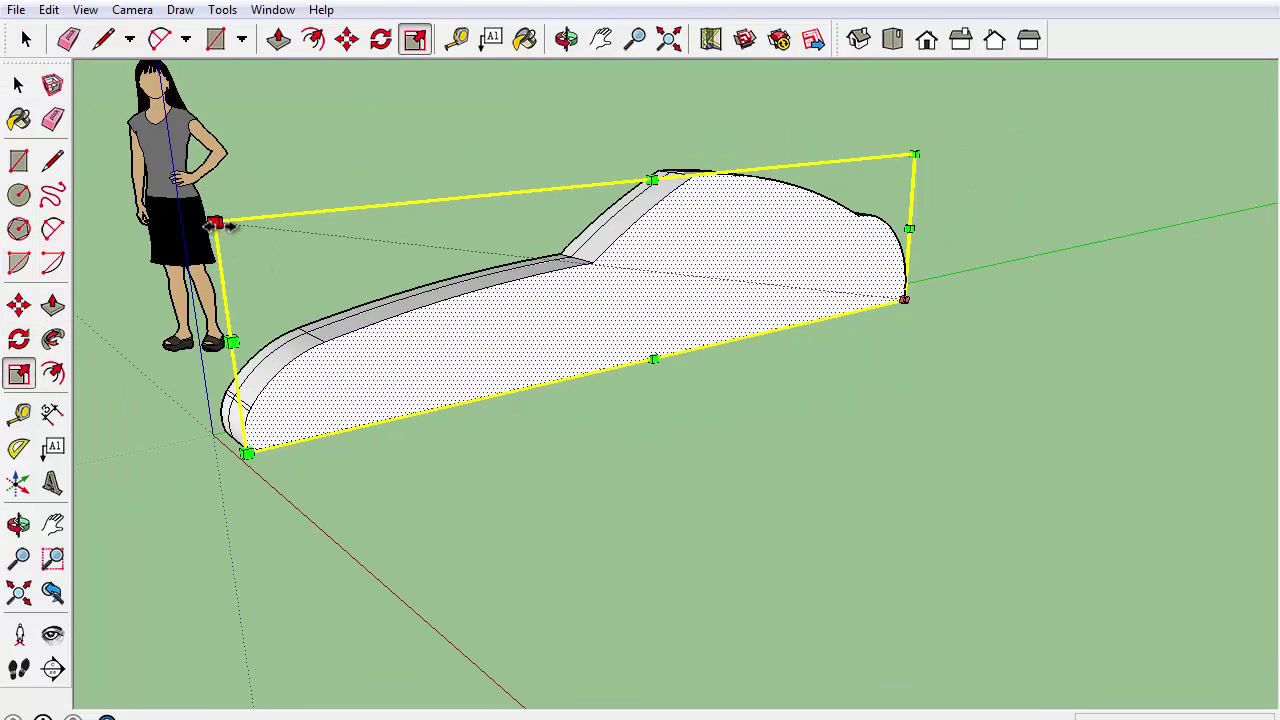
middle_click_drag(514, 286, 423, 519)
middle_click_drag(1109, 171, 1042, 375)
middle_click_drag(1128, 350, 855, 374, "shift")
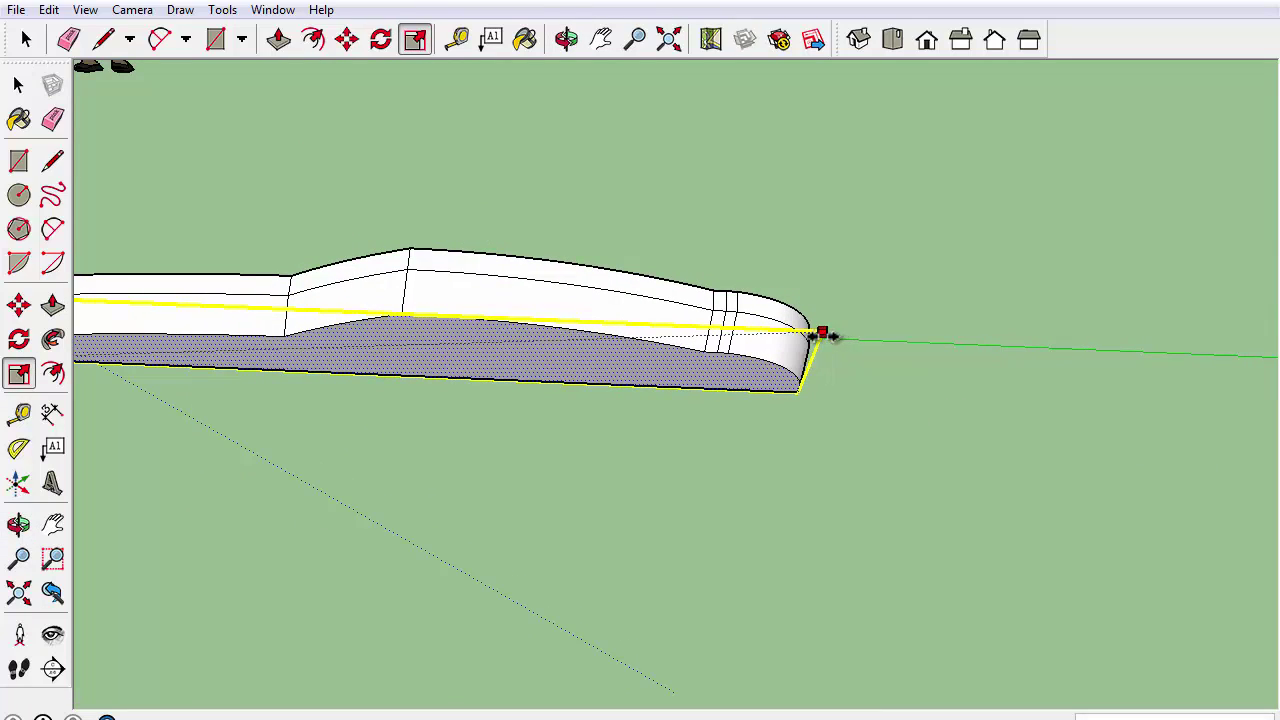
Extrude the scaled side face outward as a third section of the car body.
middle_click_drag(728, 449, 695, 433)
left_click(53, 305)
left_click_drag(509, 428, 540, 435)
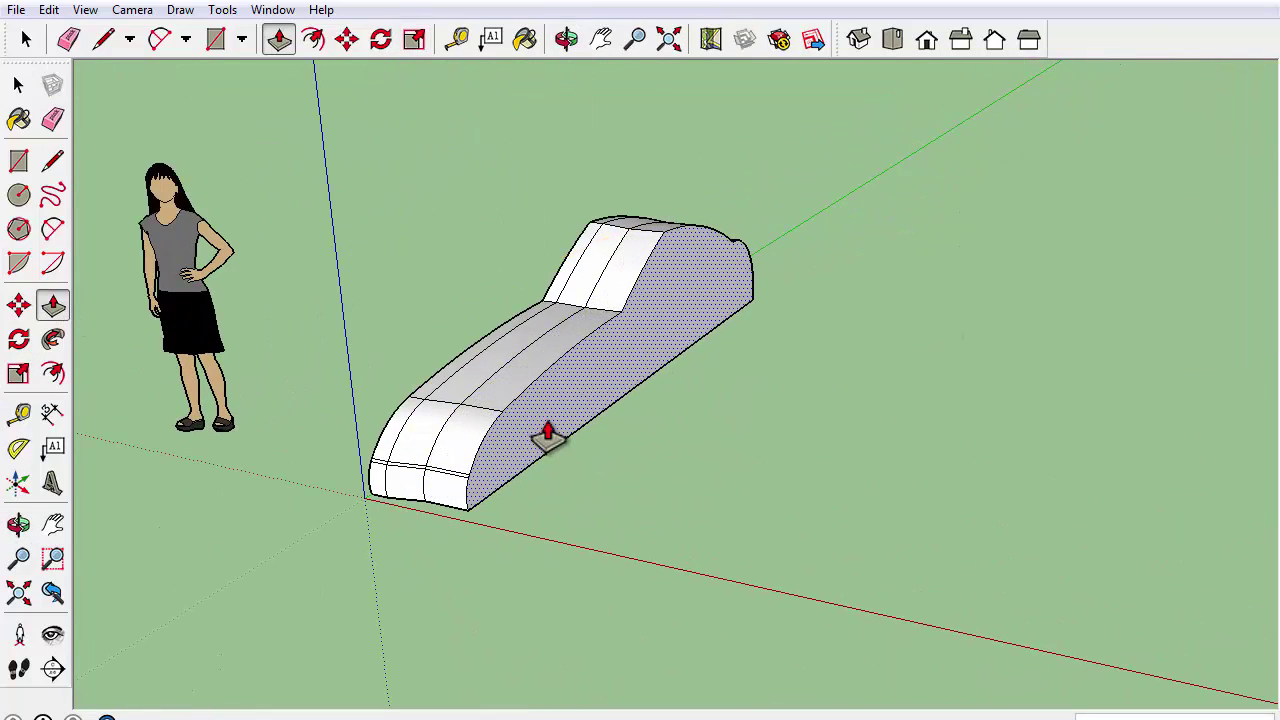
middle_click_drag(677, 370, 152, 318)
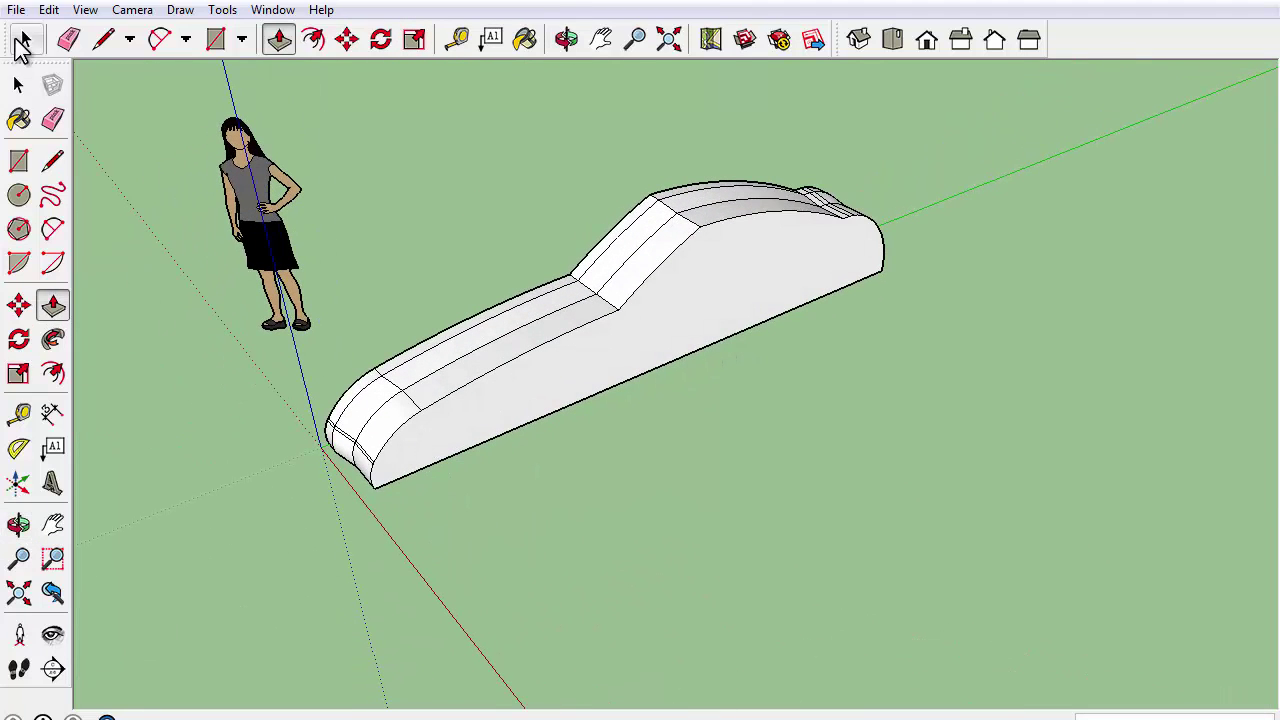
Scale the third section's outer side face smaller from its upper front and upper rear corners.
left_click(19, 374)
left_click_drag(350, 358, 364, 355)
middle_click_drag(364, 355, 241, 604)
right_click(241, 604)
left_click(19, 374)
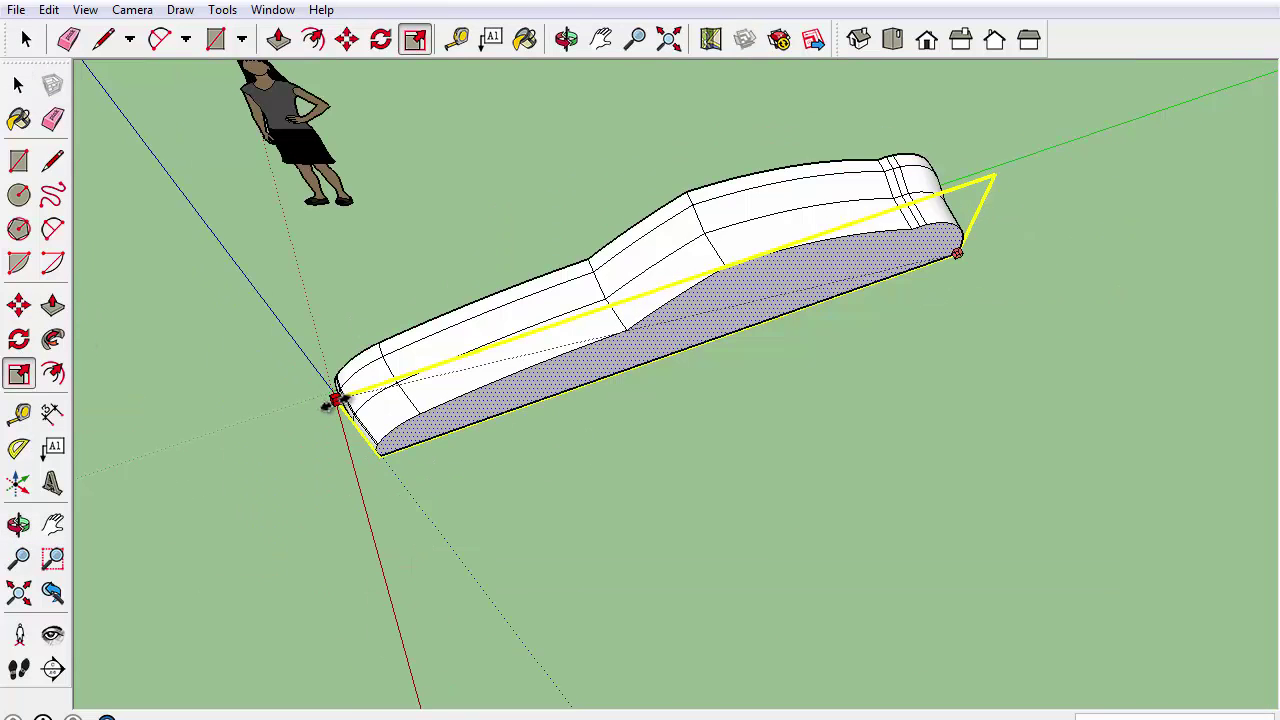
middle_click_drag(333, 405, 485, 491)
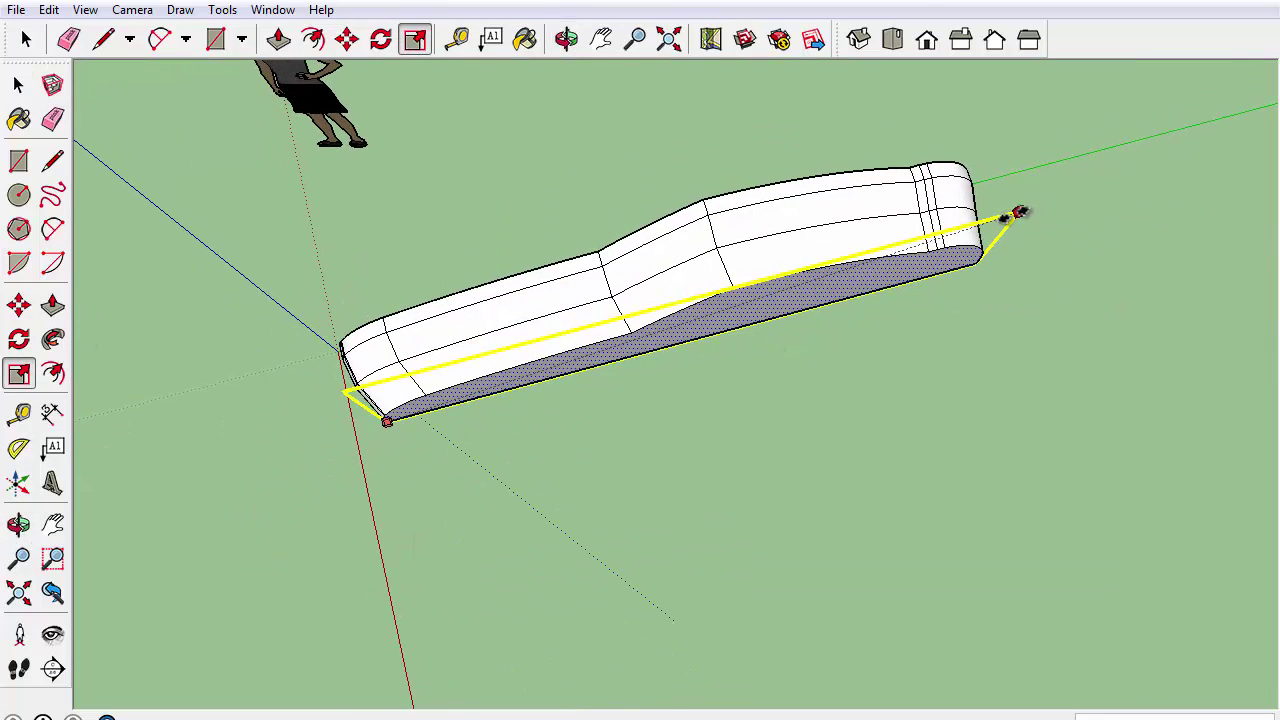
left_click(893, 40)
Extrude the body's outer side face into a thin fourth section.
middle_click_drag(768, 323, 585, 365, "shift")
middle_click_drag(773, 248, 287, 323)
key("p")
middle_click_drag(708, 463, 631, 437)
right_click(631, 437)
left_click(590, 486)
Select the fourth section's outer side face in top view and scale it slightly inward at its front end.
left_click(896, 38)
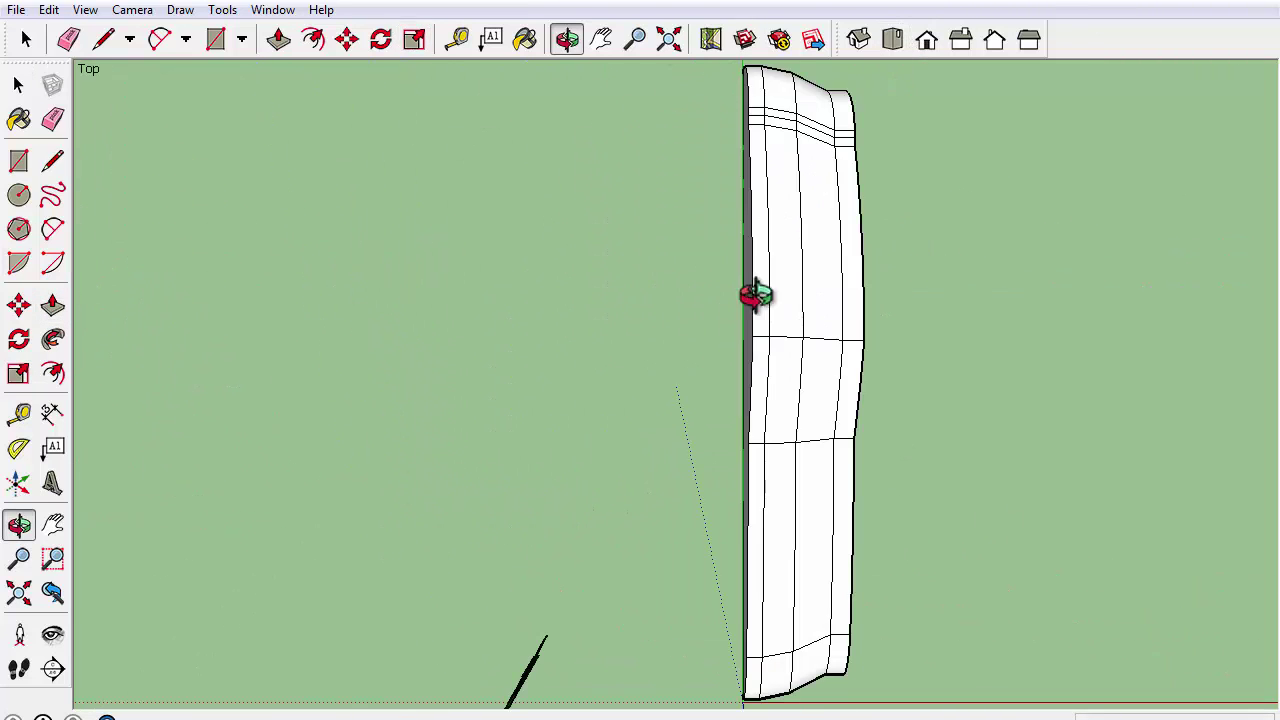
middle_click_drag(728, 314, 165, 266, "shift")
right_click(164, 267)
left_click(17, 40)
left_click(313, 230)
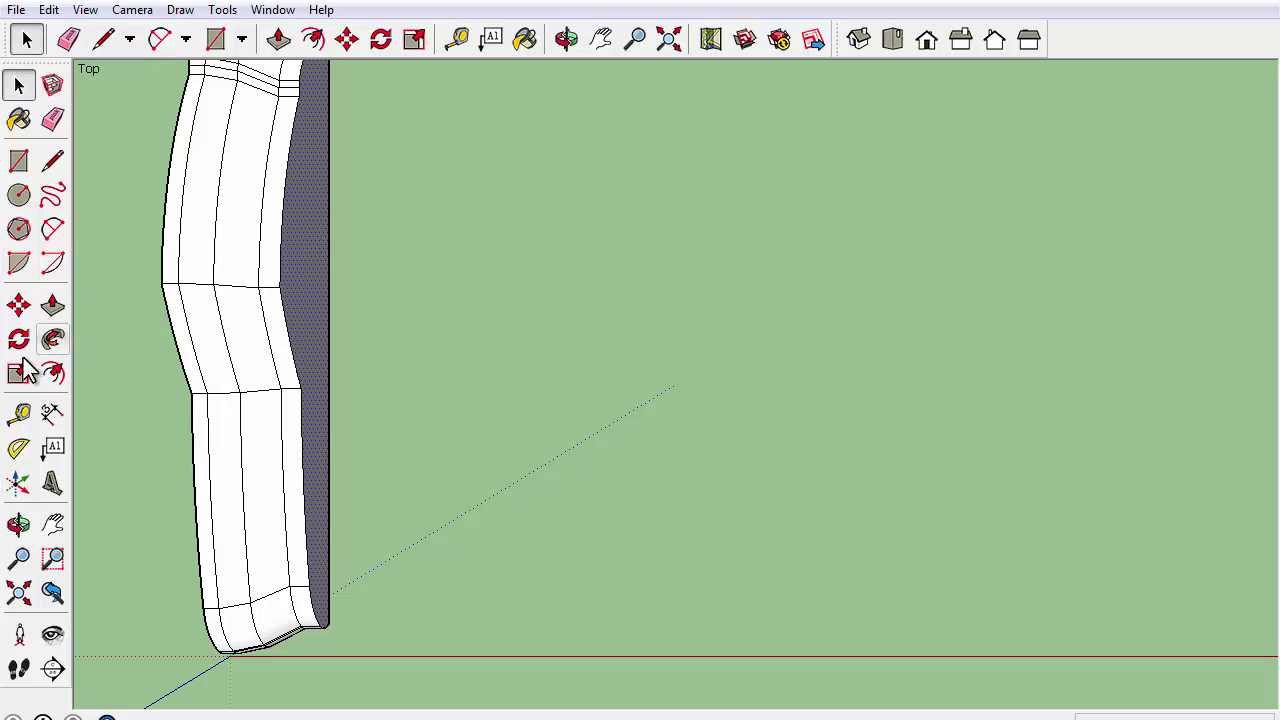
middle_click_drag(385, 252, 438, 200, "shift")
right_click(438, 200)
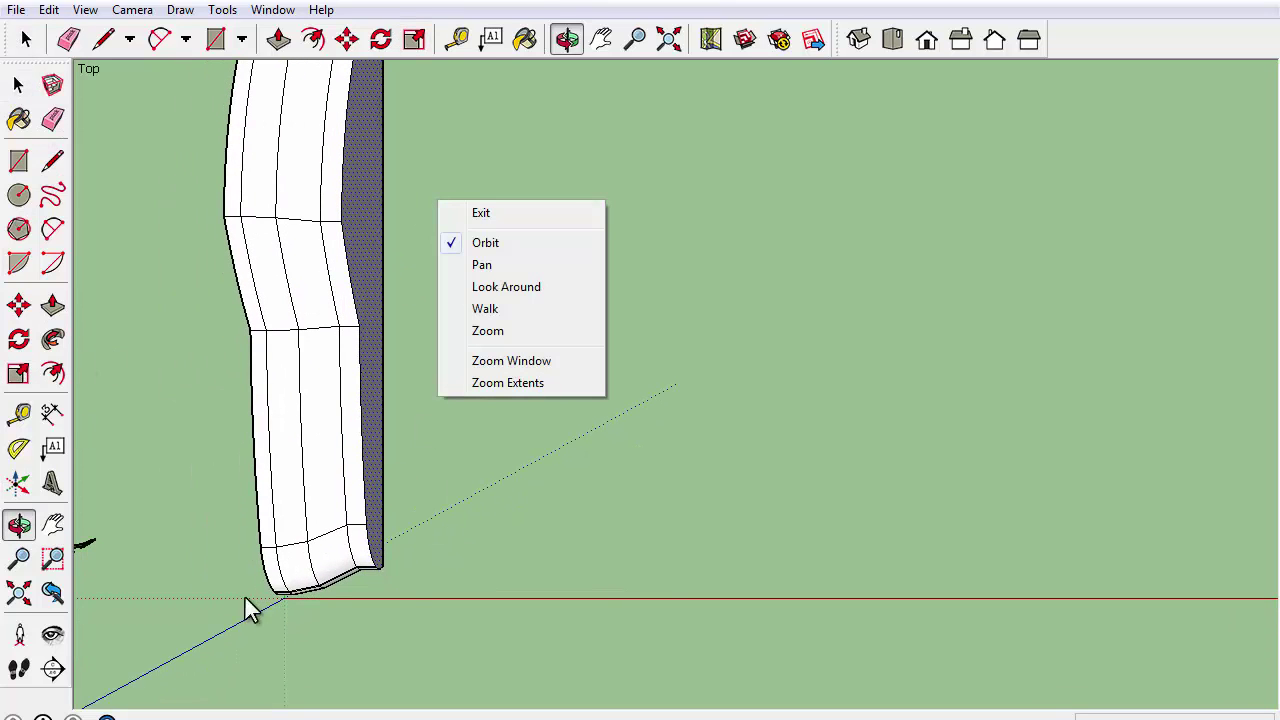
key("Escape")
left_click(18, 373)
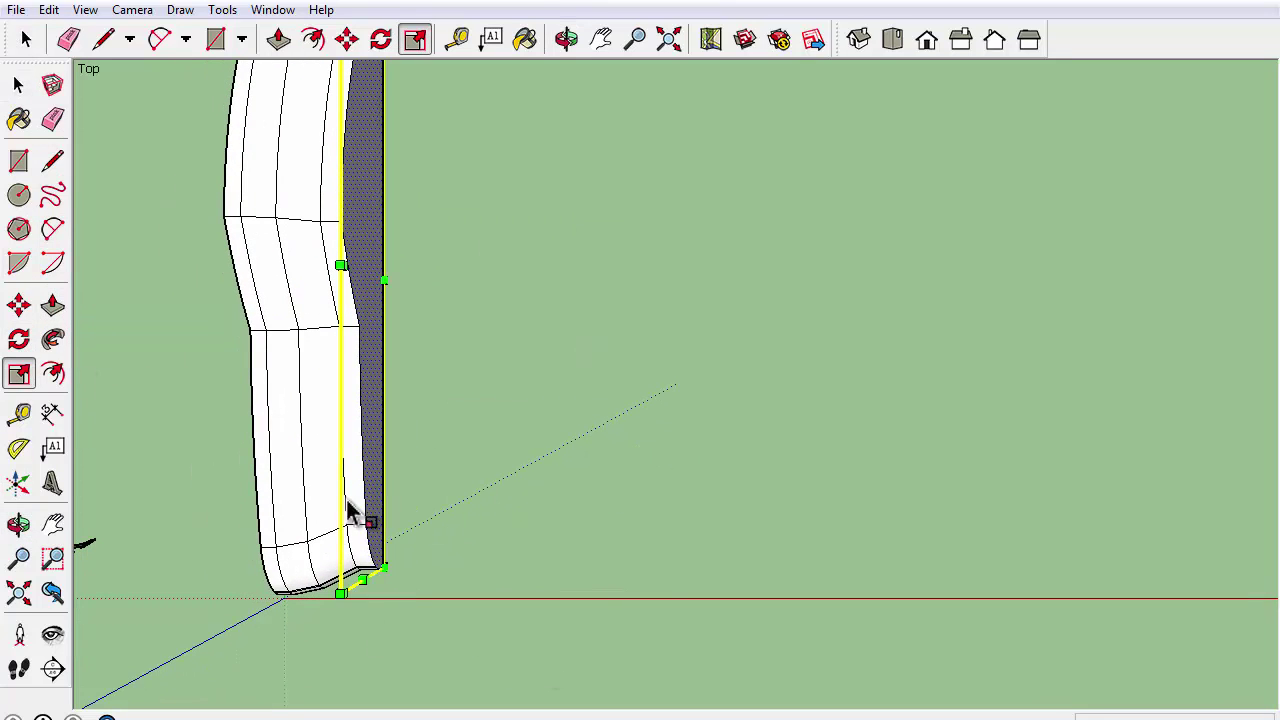
left_click(340, 593)
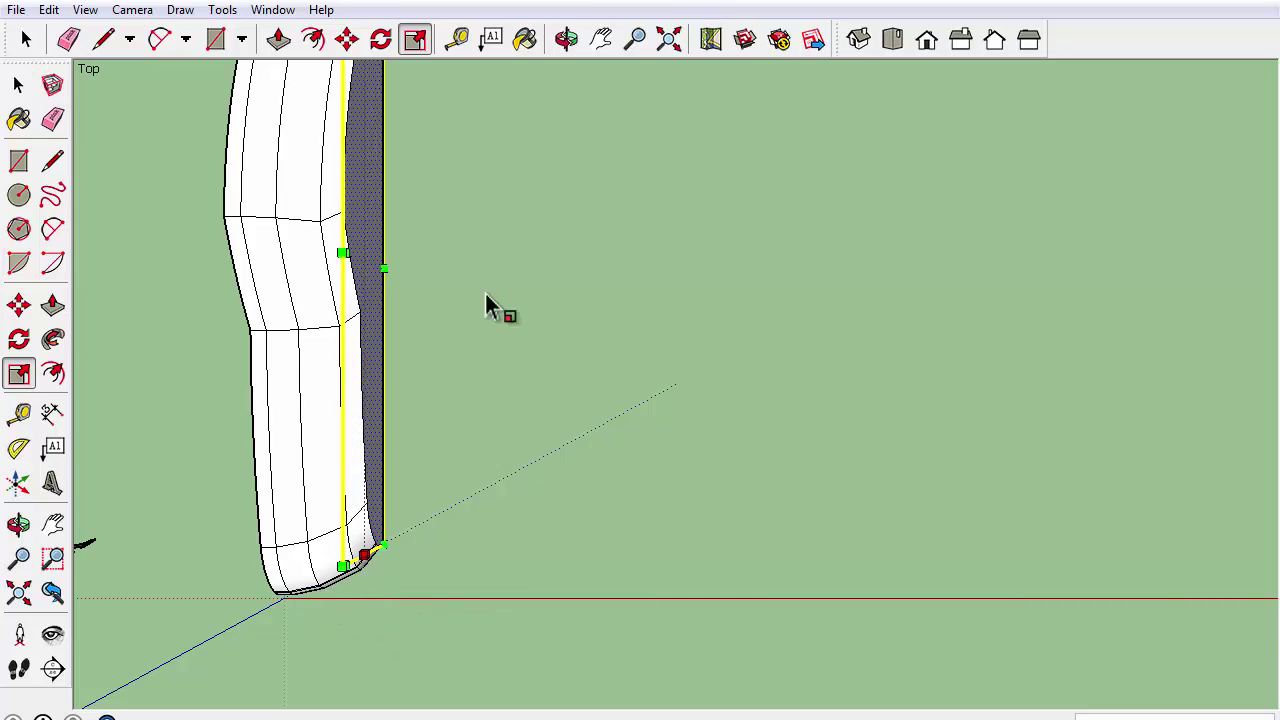
Scale the same outer side face slightly inward at its rear end.
middle_click_drag(490, 280, 680, 266)
right_click(626, 225)
left_click(18, 370)
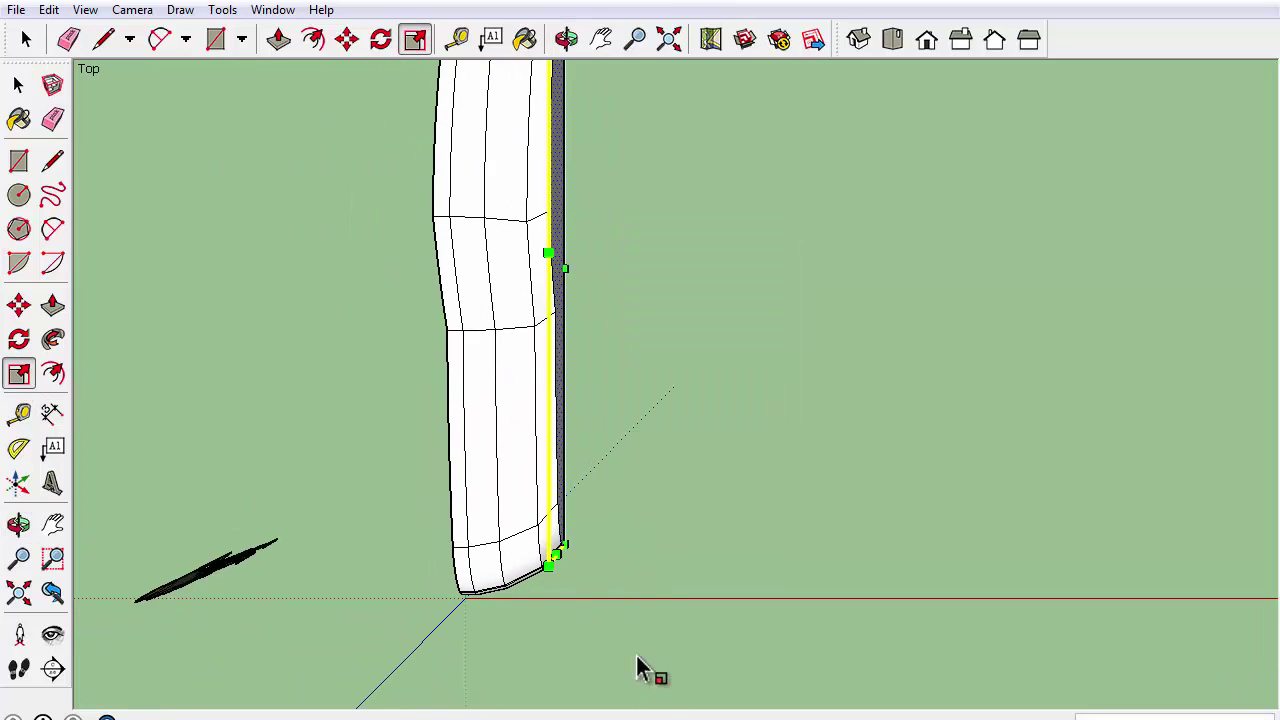
middle_click_drag(640, 337, 657, 688, "shift")
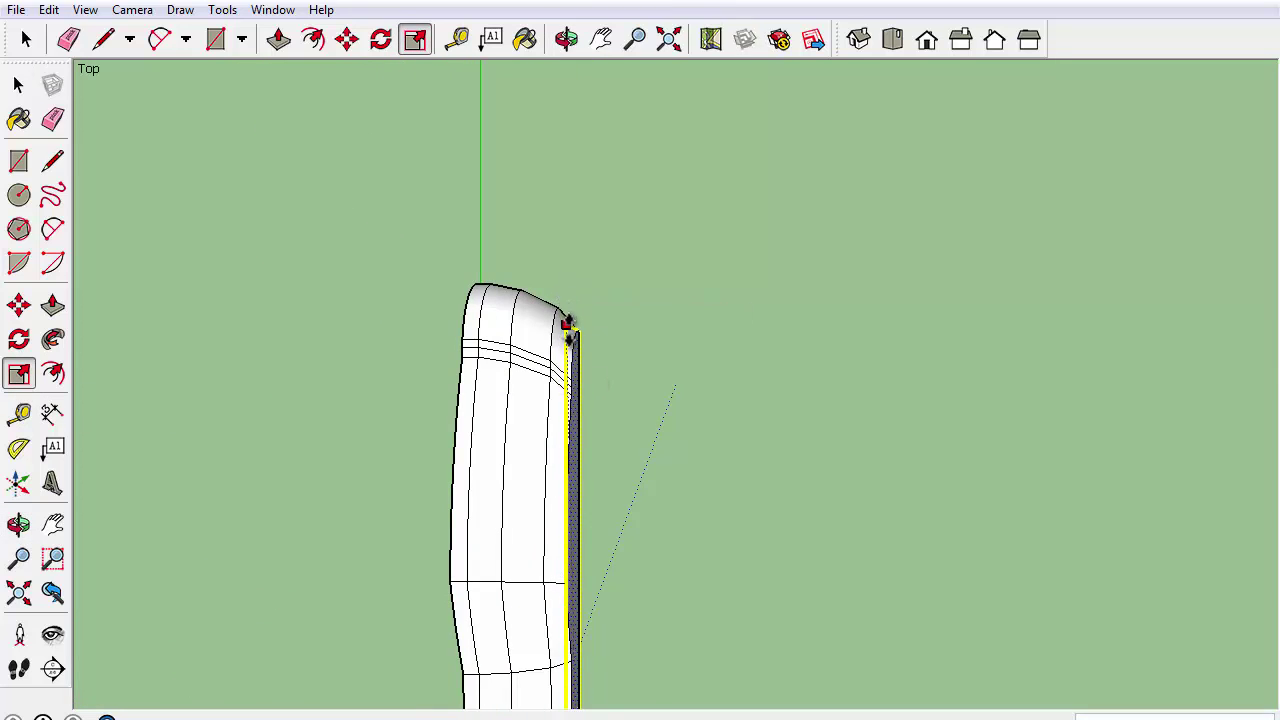
Draw a slightly downward-bulging arc across the outer side face from the windshield base to the rear roof end, separating the side window.
middle_click_drag(693, 444, 295, 308)
left_click(52, 229)
scroll(660, 443, "up", 10)
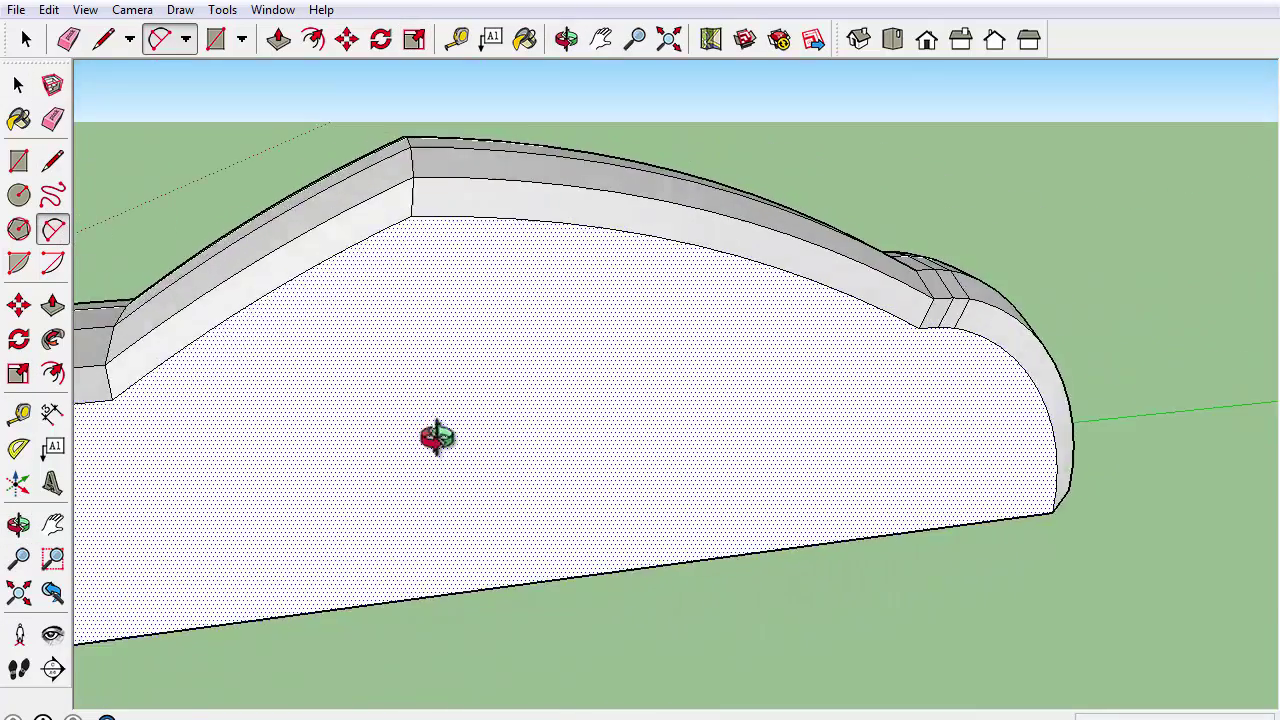
middle_click_drag(728, 374, 1040, 562)
left_click(686, 358)
scroll(1002, 506, "down", 4)
Select the lower side face below the window arc and extrude it slightly outward.
middle_click_drag(1000, 506, 900, 435)
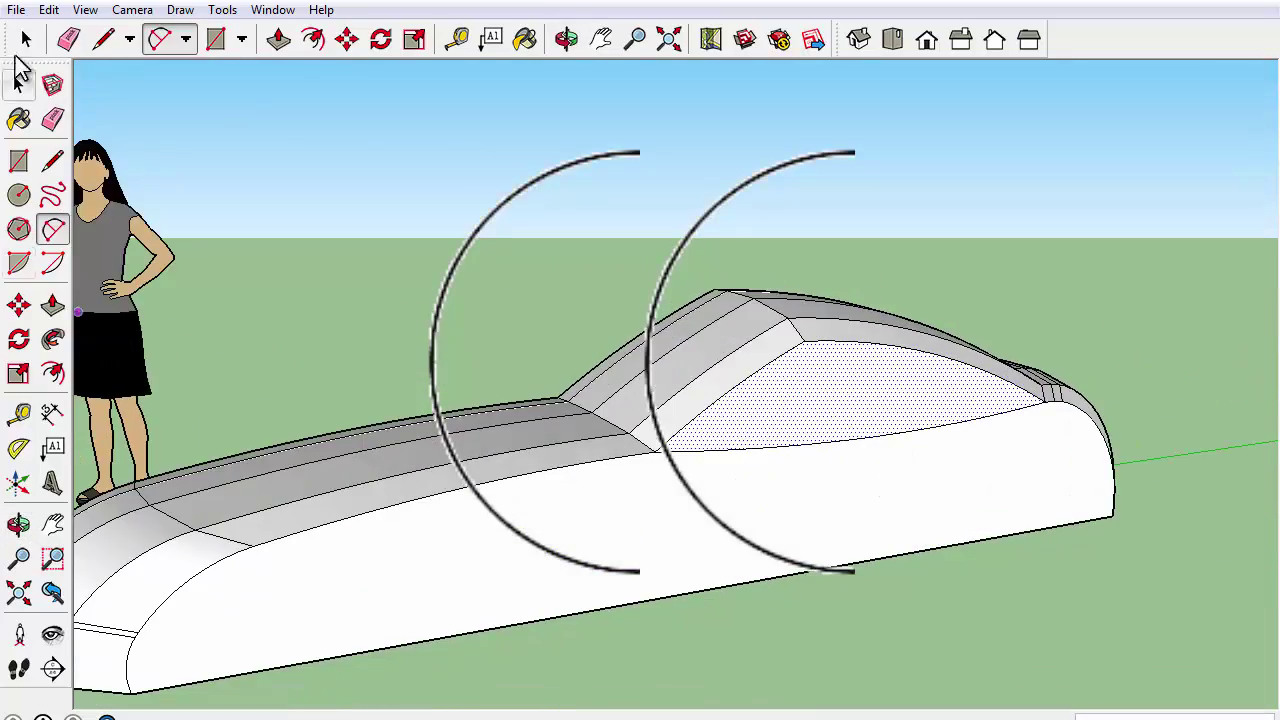
left_click(447, 530)
middle_click_drag(447, 530, 537, 577)
right_click(537, 577)
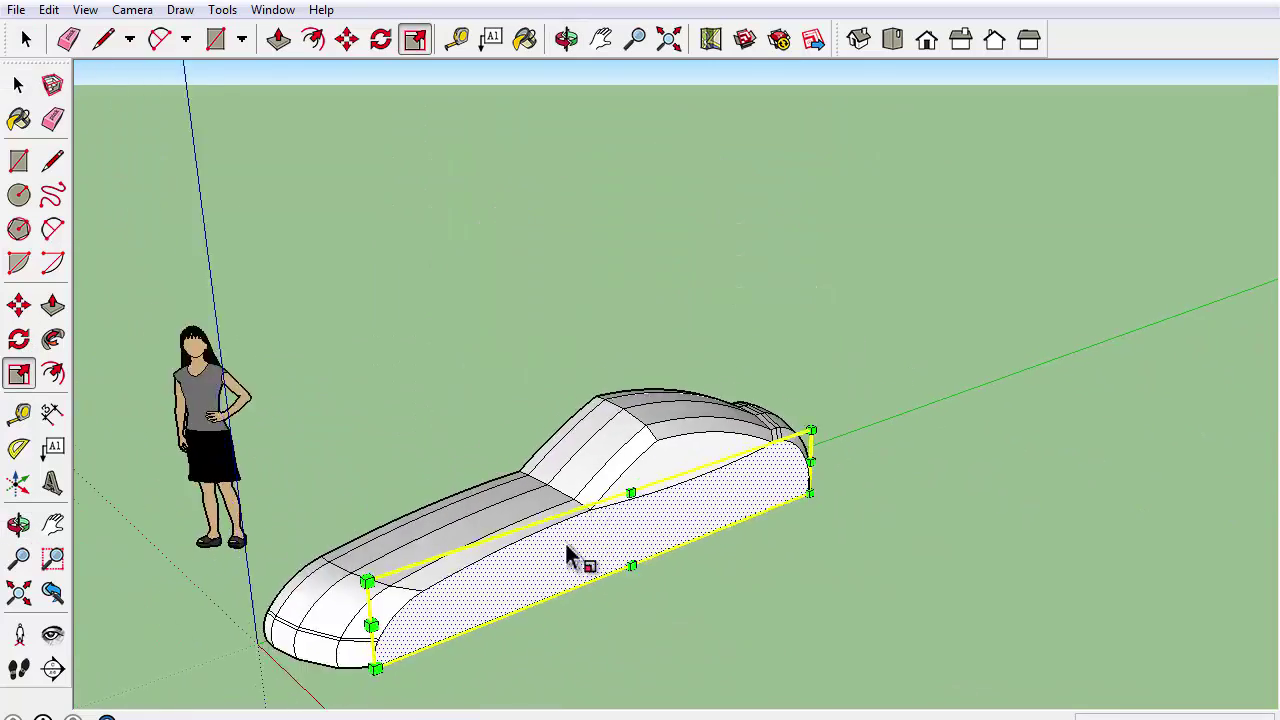
right_click(737, 480)
middle_click_drag(571, 557, 509, 644)
right_click(634, 434)
right_click(520, 528)
middle_click_drag(741, 540, 640, 608)
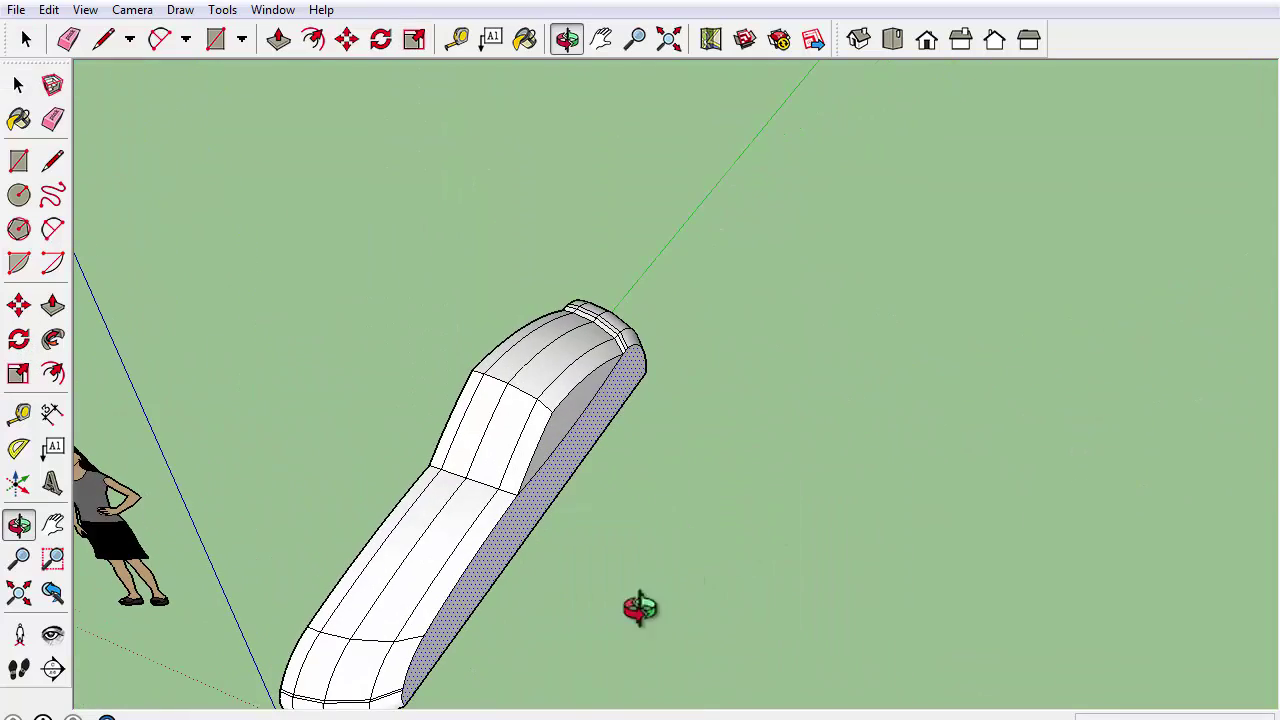
left_click(20, 373)
middle_click_drag(625, 560, 603, 386, "shift")
left_click(560, 430)
middle_click_drag(310, 500, 530, 310)
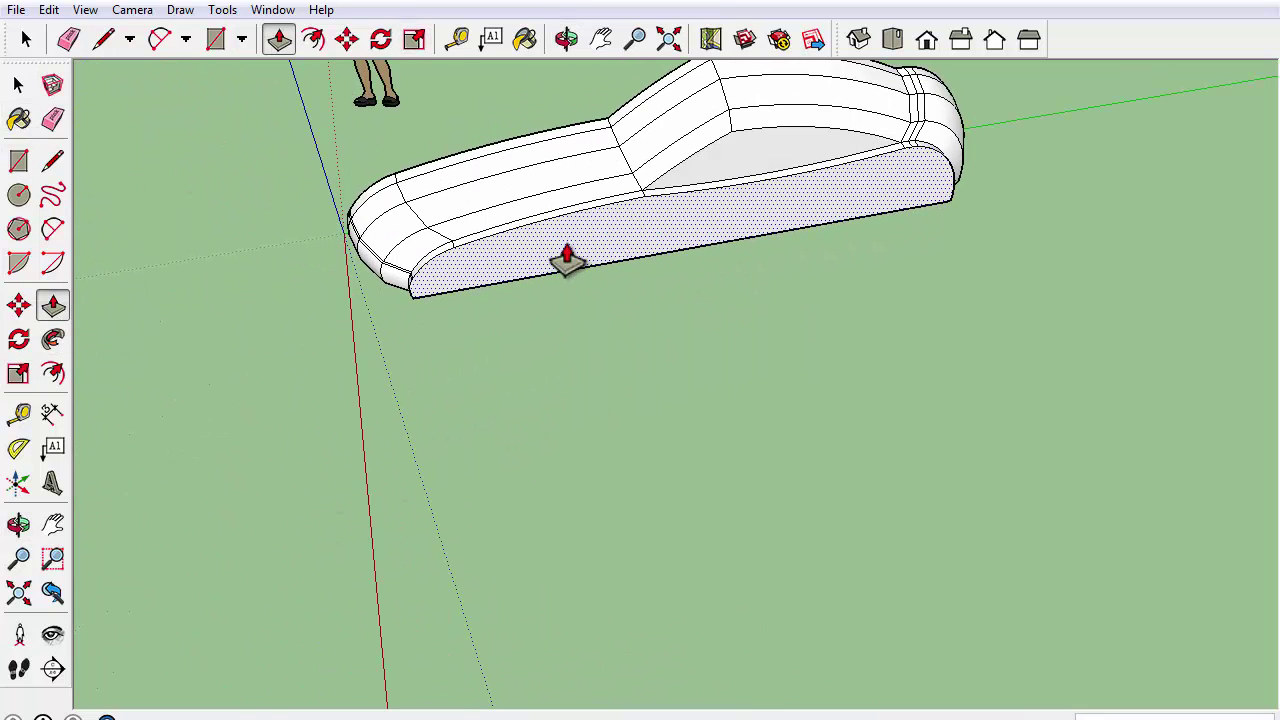
scroll(585, 270, "down", 5)
scroll(700, 366, "up", 3)
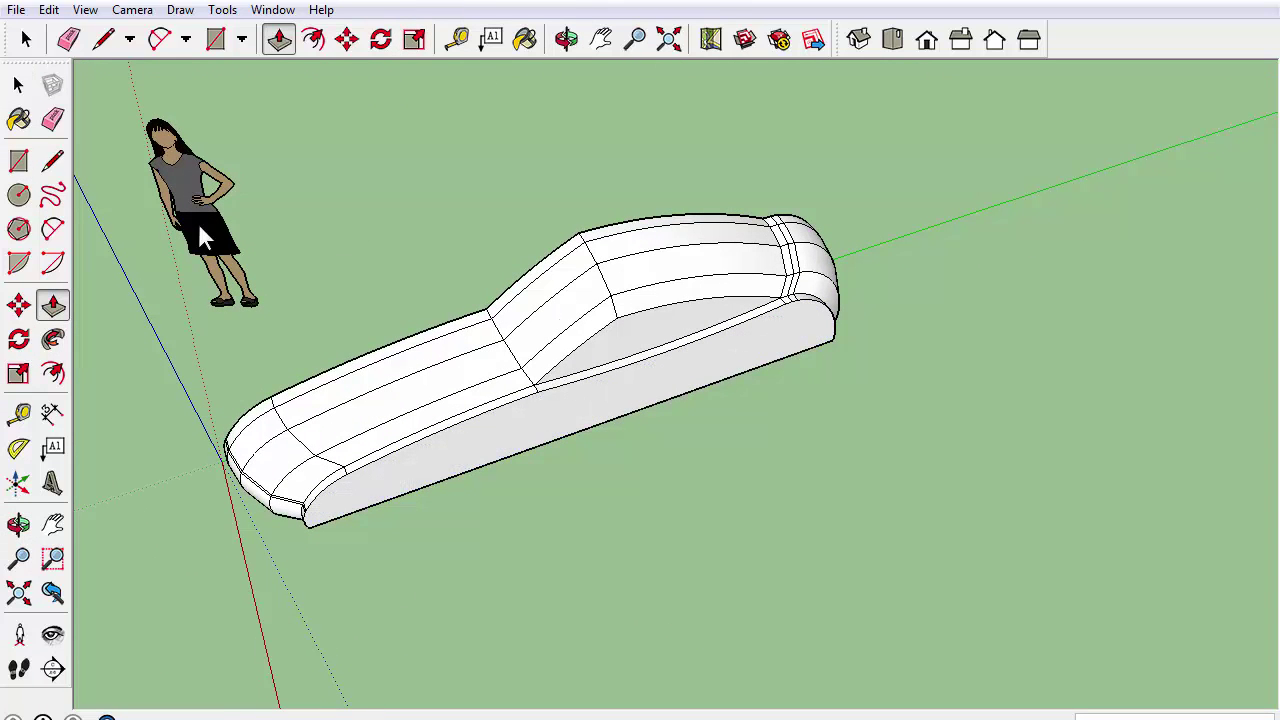
Scale the extruded lower side face smaller from its upper front and upper rear corners to taper the body side.
middle_click_drag(482, 465, 458, 574)
scroll(374, 486, "up", 3)
left_click_drag(358, 437, 475, 393)
middle_click_drag(478, 405, 604, 24)
middle_click_drag(950, 470, 646, 506, "shift")
middle_click_drag(890, 300, 908, 500)
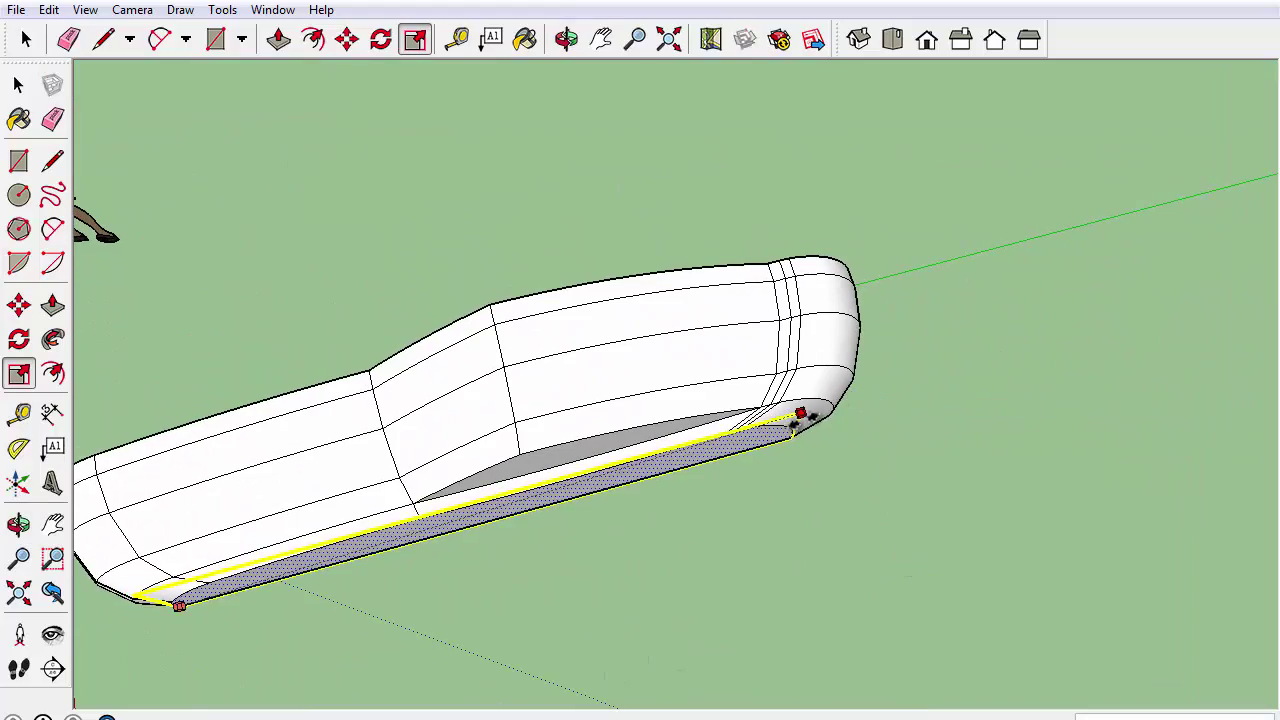
middle_click_drag(800, 413, 546, 317)
right_click(546, 317)
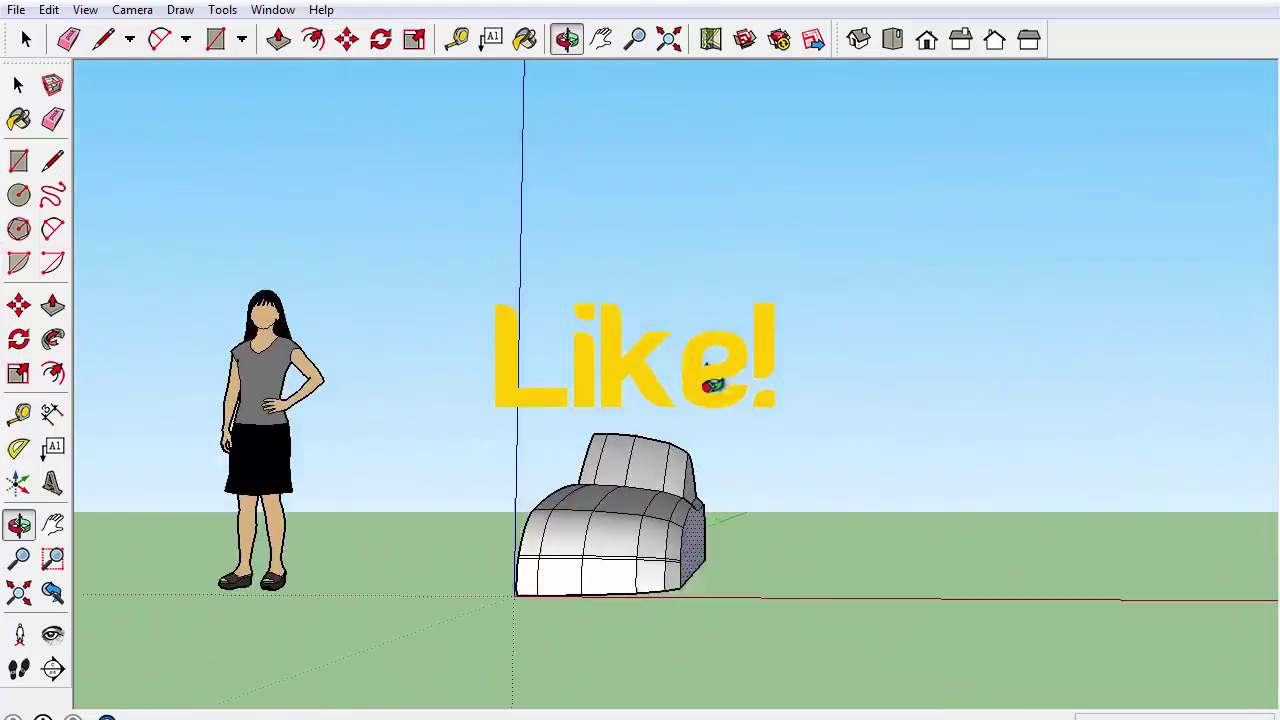